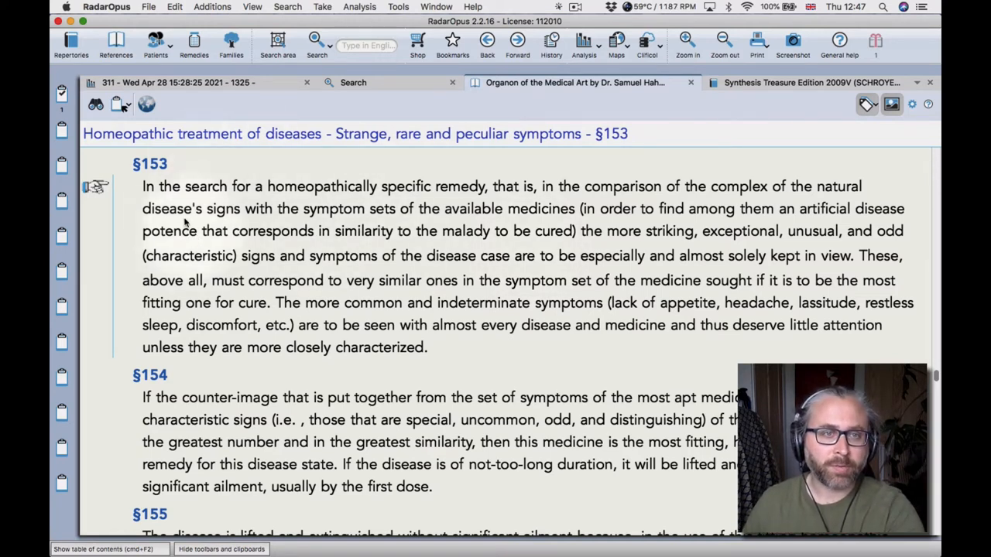
- Show the reference books beside the text and expand Hahnemann's Organon of the Medical Art to its chapters
{"action": "left_click", "coordinate": [120, 58]}
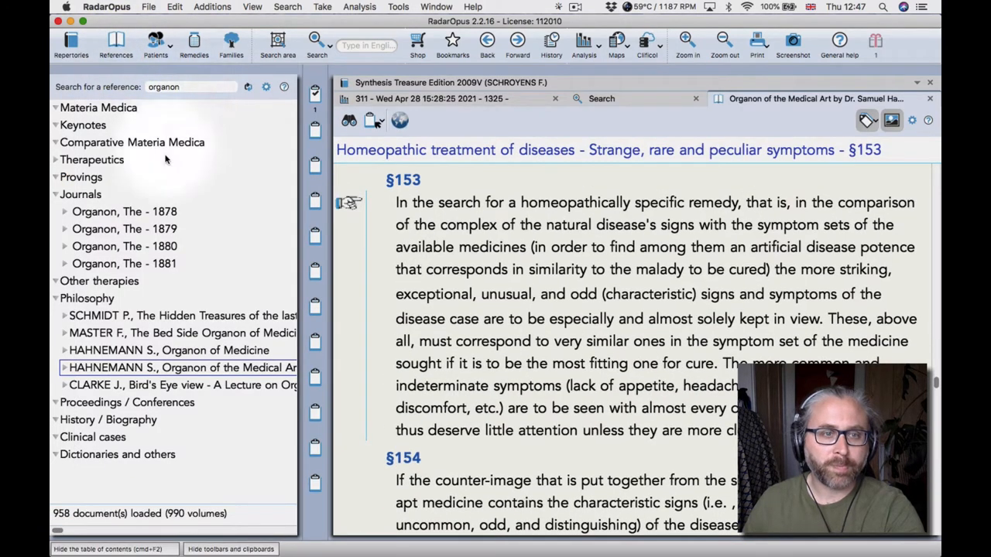
{"action": "left_click", "coordinate": [65, 368]}
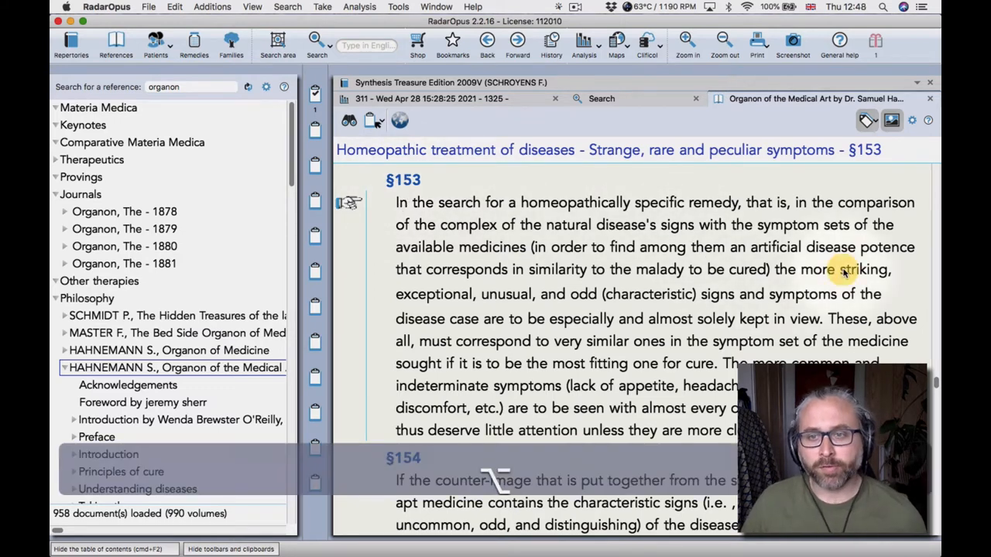
- Mark the §153 phrase about striking, exceptional, unusual and odd symptoms, then clear the marking
{"action": "left_click_drag", "start_coordinate": [840, 271], "coordinate": [866, 273]}
{"action": "left_click_drag", "start_coordinate": [798, 286], "coordinate": [605, 298]}
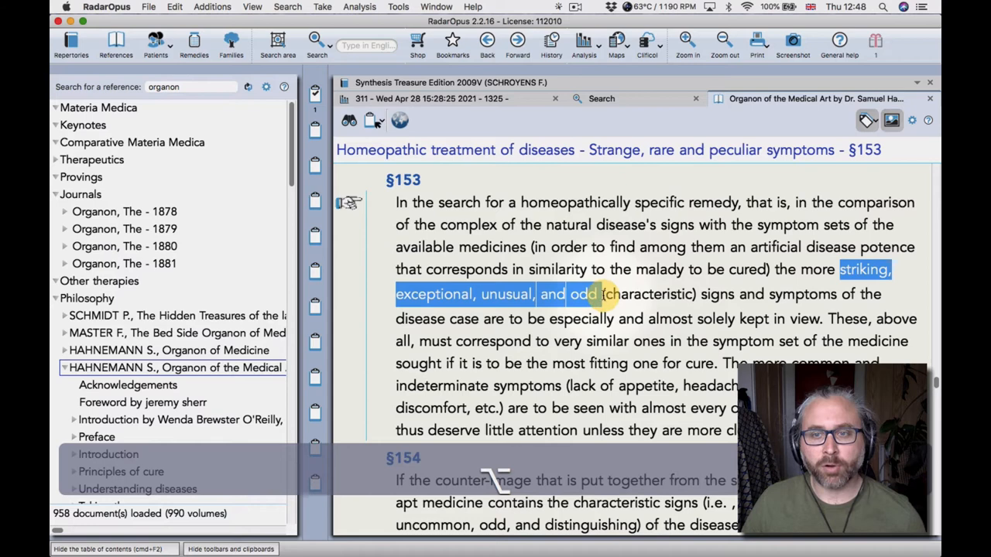
{"action": "left_click", "coordinate": [602, 312]}
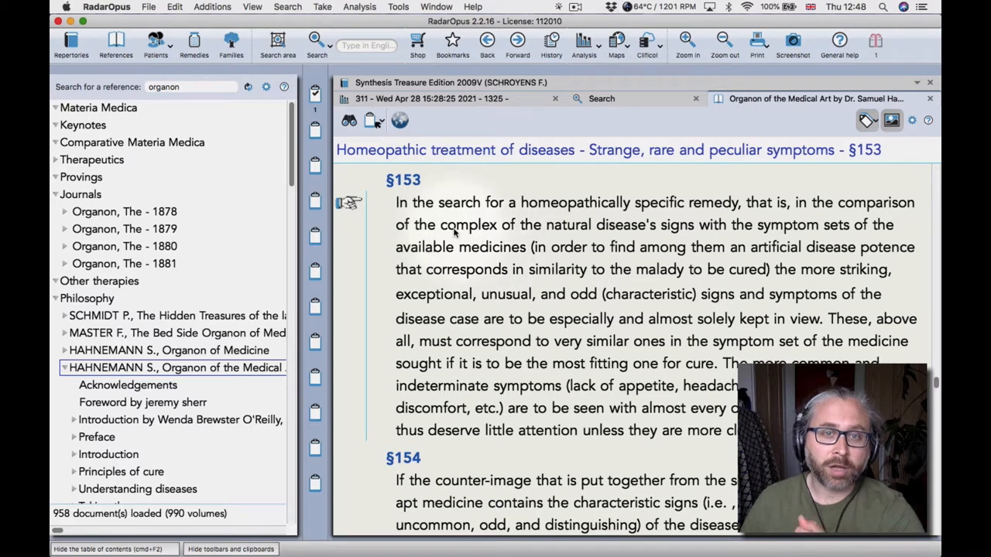
- From §153's context menu choose Bookmarks > Add a bookmark to the current symptom
{"action": "right_click", "coordinate": [400, 207]}
{"action": "mouse_move", "coordinate": [434, 295]}
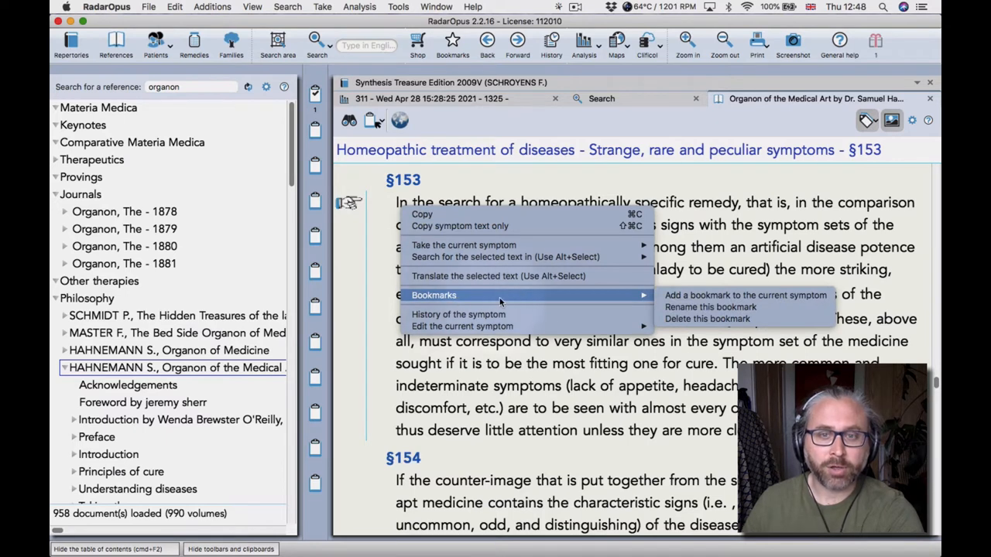
{"action": "left_click", "coordinate": [685, 297]}
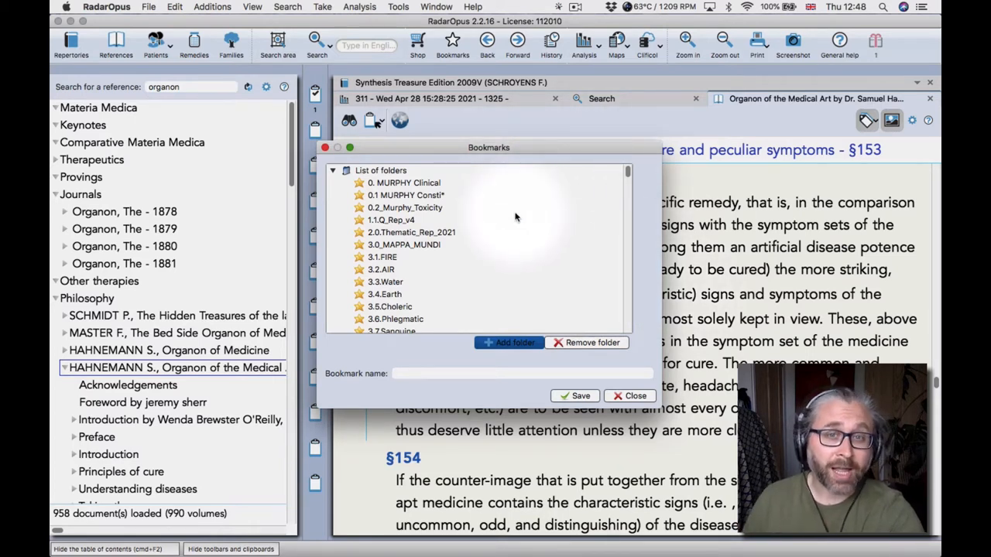
{"action": "scroll", "coordinate": [504, 221], "scroll_direction": "down", "scroll_amount": 10}
{"action": "scroll", "coordinate": [504, 222], "scroll_direction": "down", "scroll_amount": 5}
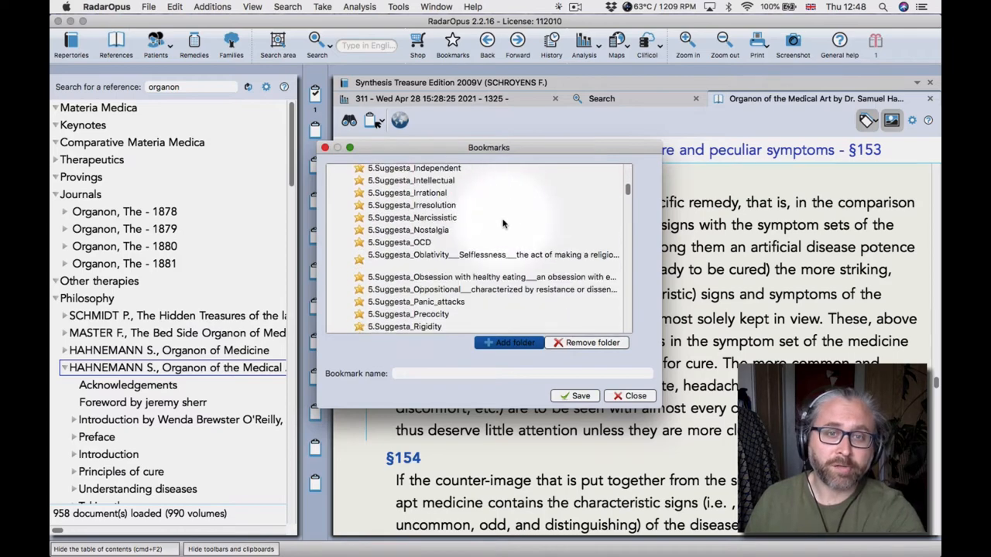
{"action": "scroll", "coordinate": [504, 222], "scroll_direction": "down", "scroll_amount": 5}
{"action": "scroll", "coordinate": [504, 223], "scroll_direction": "down", "scroll_amount": 5}
{"action": "scroll", "coordinate": [504, 223], "scroll_direction": "down", "scroll_amount": 3}
{"action": "scroll", "coordinate": [502, 224], "scroll_direction": "down", "scroll_amount": 5}
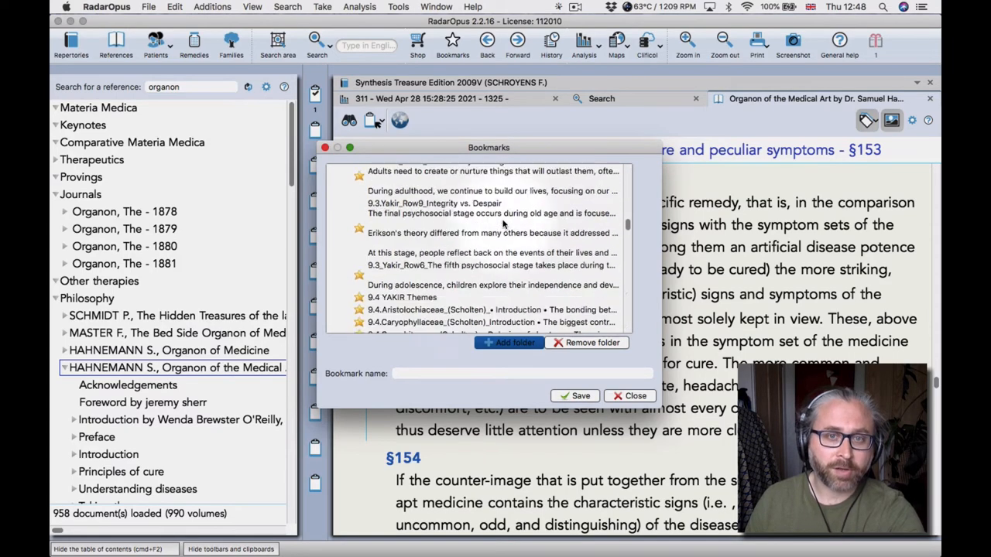
{"action": "scroll", "coordinate": [503, 224], "scroll_direction": "down", "scroll_amount": 5}
{"action": "scroll", "coordinate": [503, 224], "scroll_direction": "down", "scroll_amount": 5}
{"action": "scroll", "coordinate": [503, 223], "scroll_direction": "down", "scroll_amount": 5}
{"action": "scroll", "coordinate": [503, 223], "scroll_direction": "down", "scroll_amount": 5}
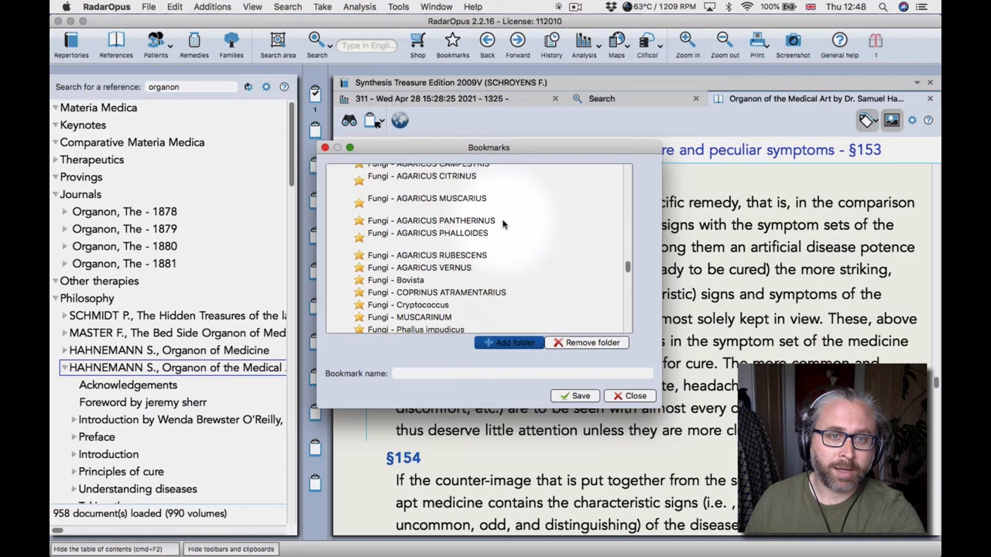
{"action": "scroll", "coordinate": [504, 224], "scroll_direction": "down", "scroll_amount": 5}
{"action": "scroll", "coordinate": [465, 275], "scroll_direction": "down", "scroll_amount": 3}
{"action": "scroll", "coordinate": [462, 278], "scroll_direction": "down", "scroll_amount": 5}
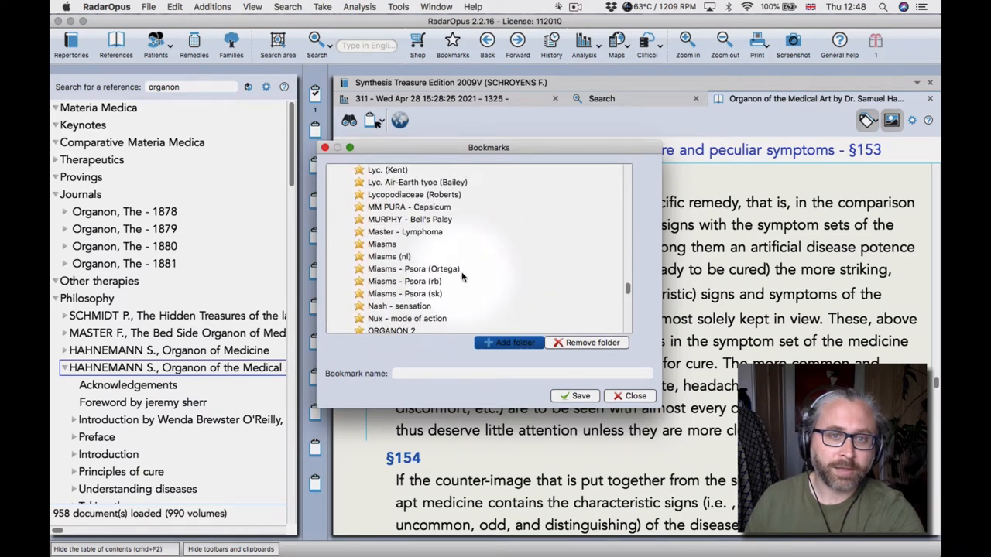
{"action": "scroll", "coordinate": [463, 277], "scroll_direction": "down", "scroll_amount": 5}
{"action": "scroll", "coordinate": [463, 277], "scroll_direction": "down", "scroll_amount": 5}
{"action": "scroll", "coordinate": [462, 277], "scroll_direction": "down", "scroll_amount": 5}
{"action": "scroll", "coordinate": [463, 277], "scroll_direction": "down", "scroll_amount": 5}
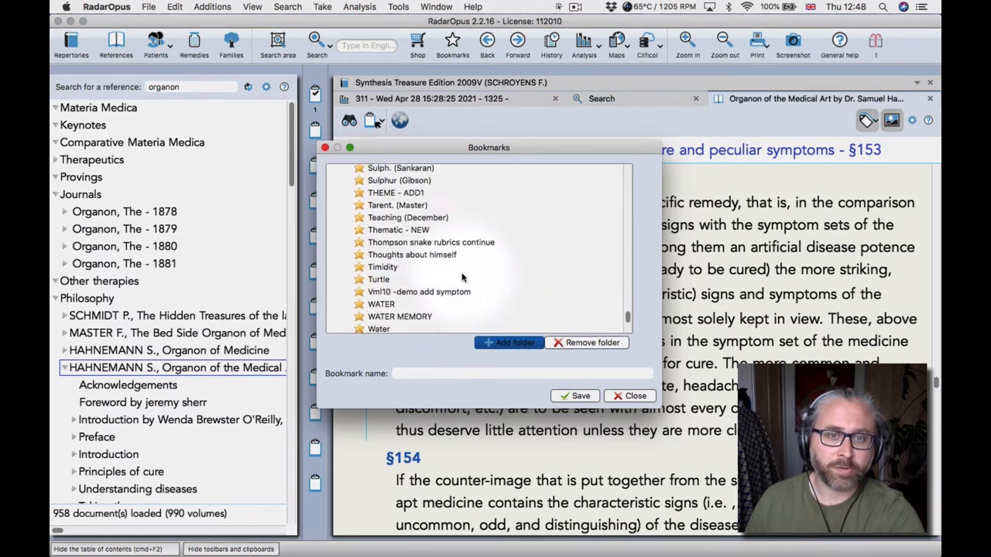
{"action": "scroll", "coordinate": [462, 278], "scroll_direction": "down", "scroll_amount": 5}
{"action": "scroll", "coordinate": [462, 277], "scroll_direction": "down", "scroll_amount": 2}
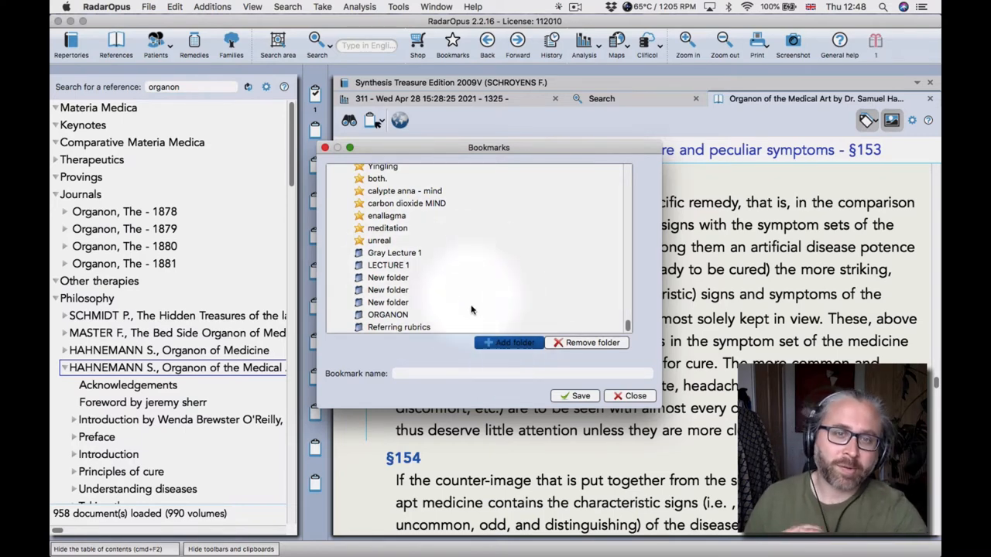
{"action": "left_click_drag", "start_coordinate": [627, 325], "coordinate": [620, 148]}
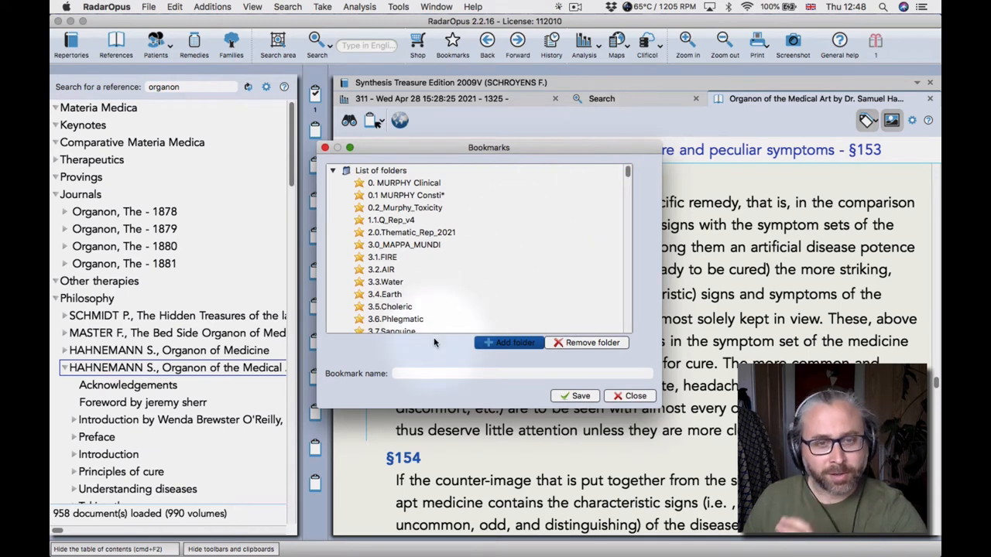
- Name the bookmark 'Organon. §153', removing the stray trailing 4, and save it
{"action": "left_click", "coordinate": [437, 376]}
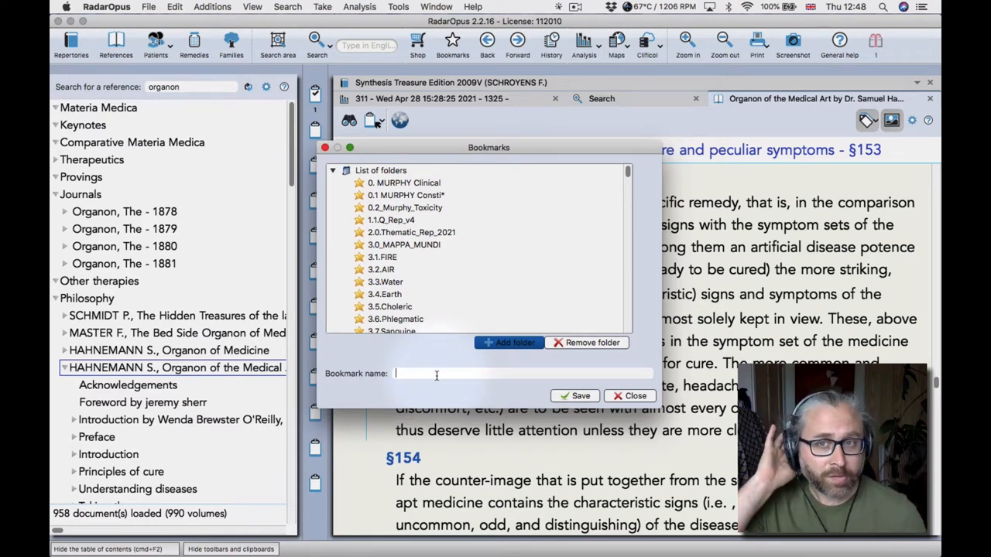
{"action": "type", "text": "Or"}
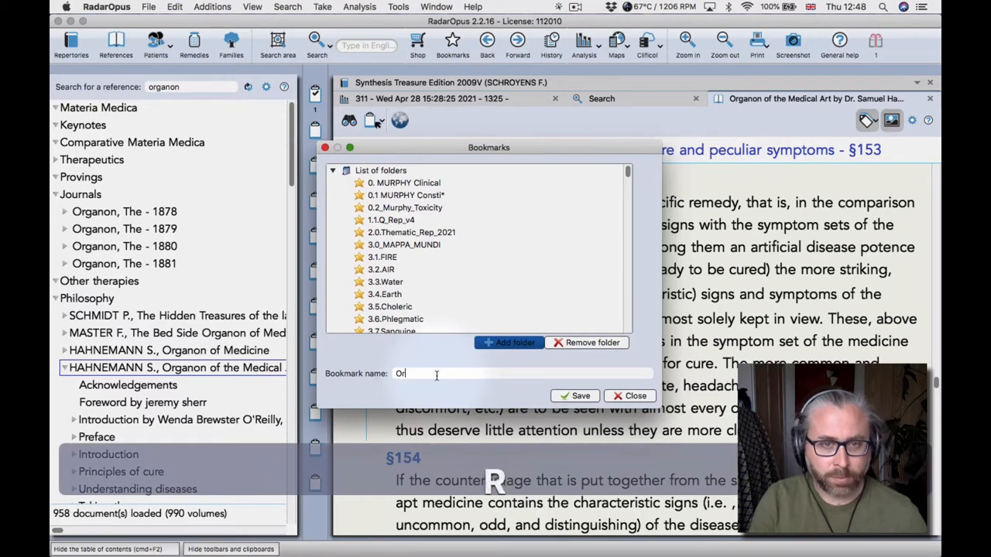
{"action": "type", "text": "ganon. "}
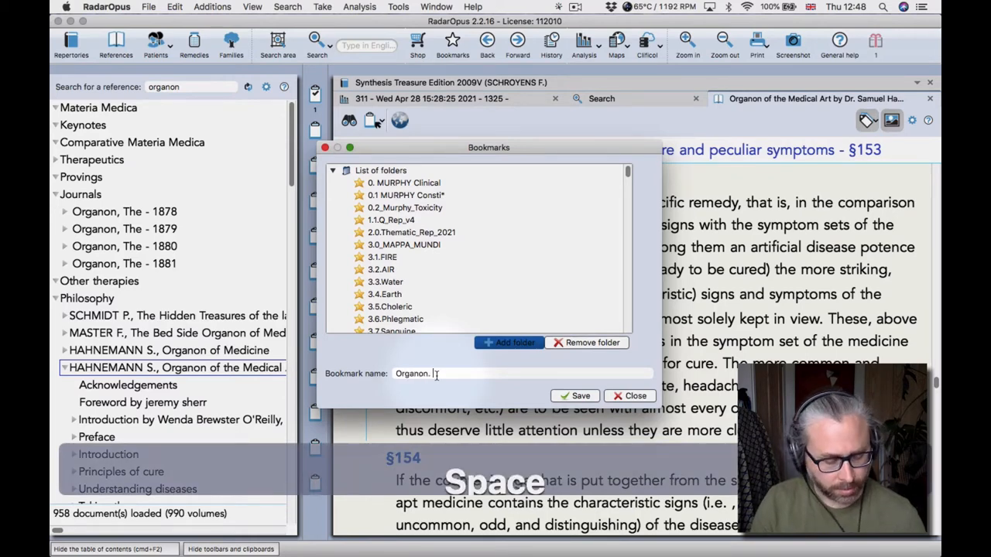
{"action": "type", "text": "§1534"}
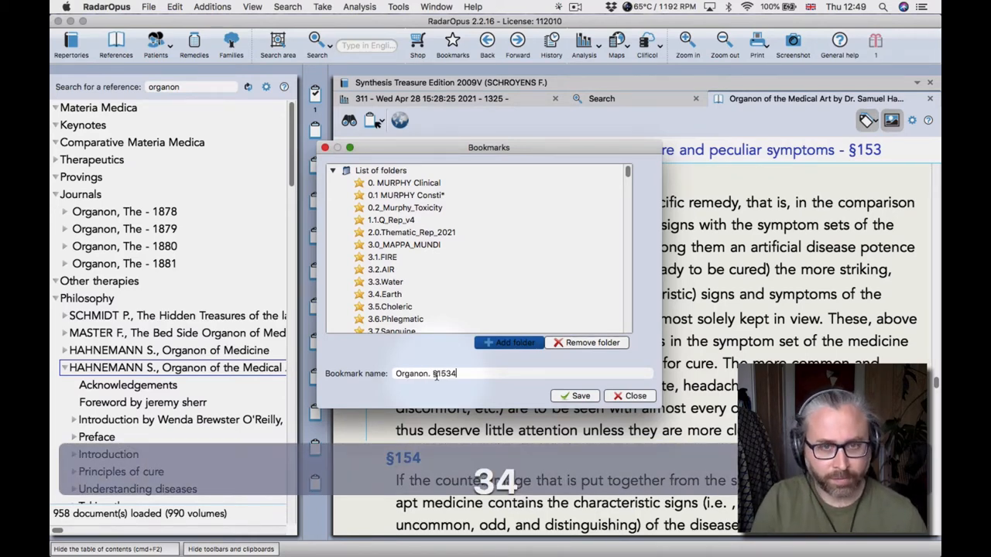
{"action": "key", "text": "BackSpace"}
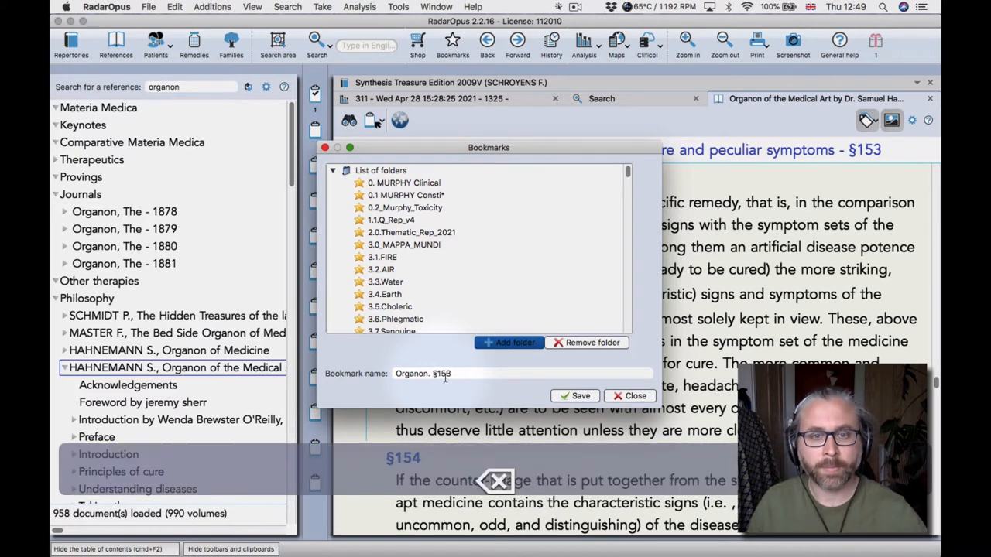
{"action": "left_click", "coordinate": [577, 396]}
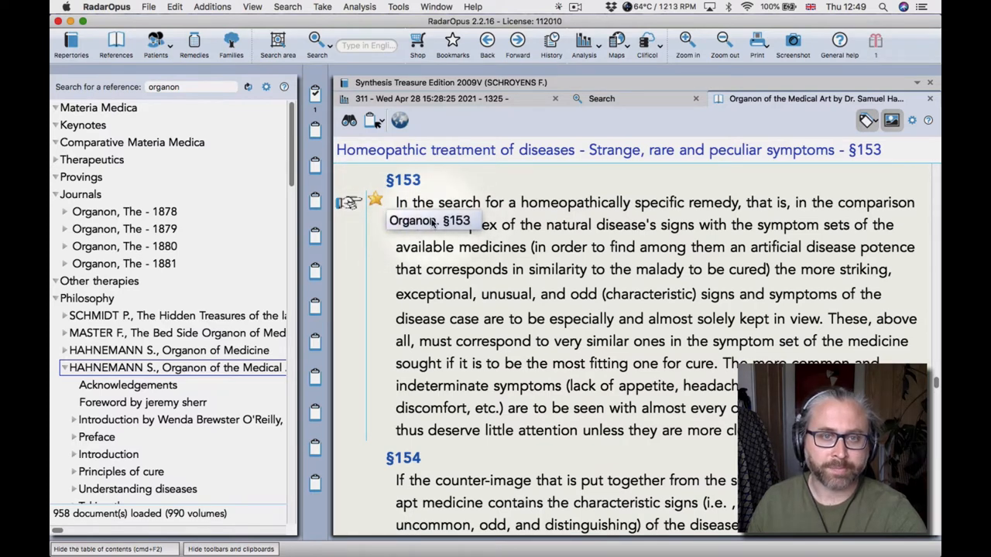
- From the Bookmarks list, select 'Organon - A78' and jump to the §78 passage on chronic diseases
{"action": "left_click", "coordinate": [453, 46]}
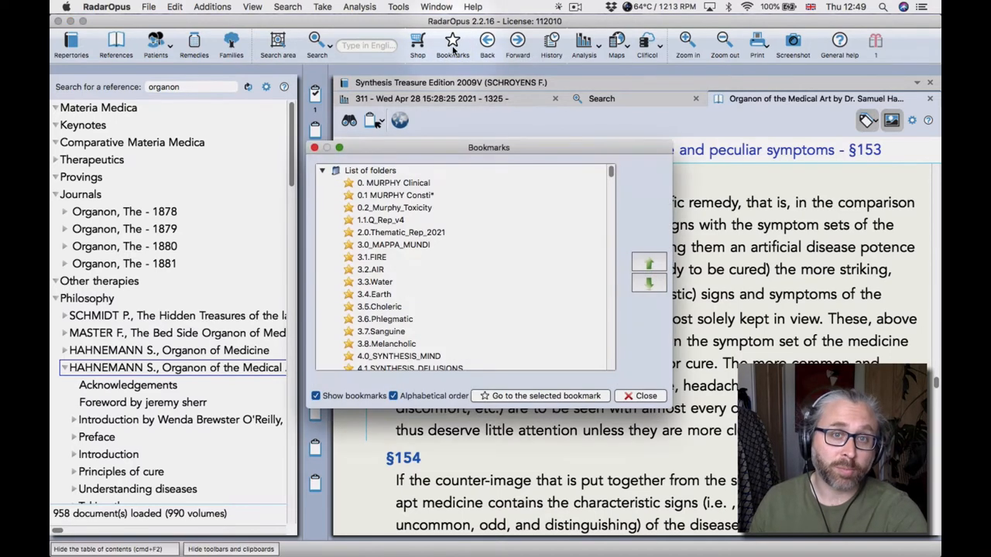
{"action": "type", "text": "organ"}
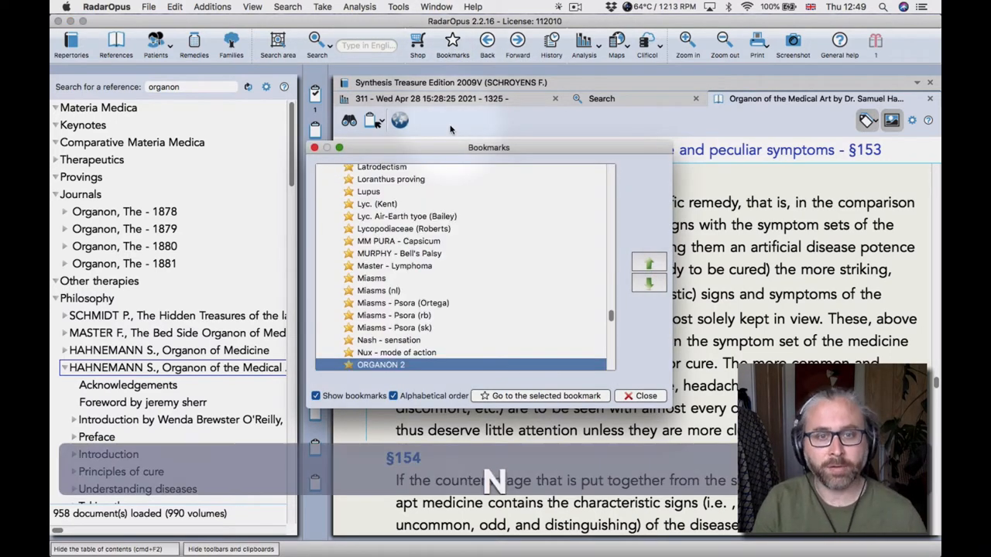
{"action": "type", "text": "on"}
{"action": "scroll", "coordinate": [434, 294], "scroll_direction": "down", "scroll_amount": 5}
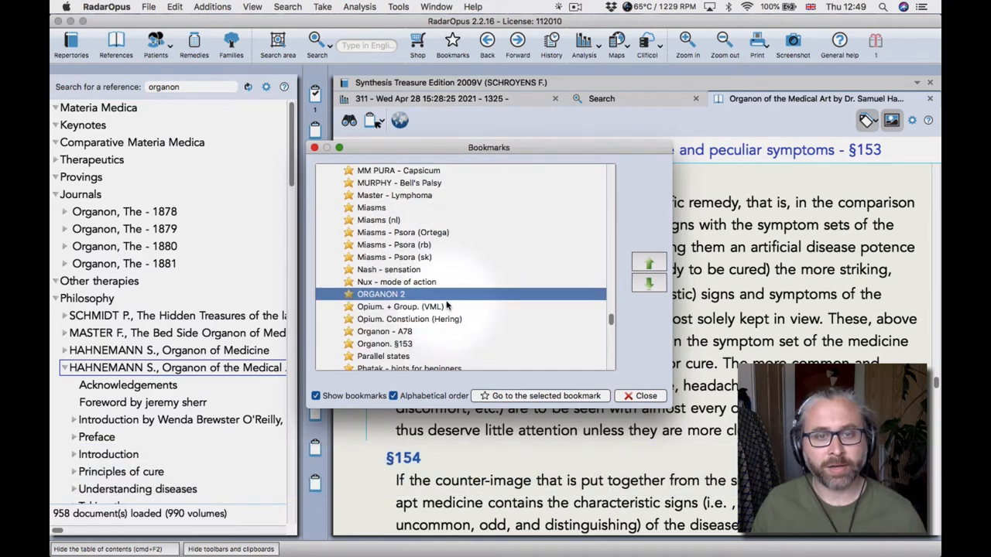
{"action": "scroll", "coordinate": [376, 306], "scroll_direction": "down", "scroll_amount": 3}
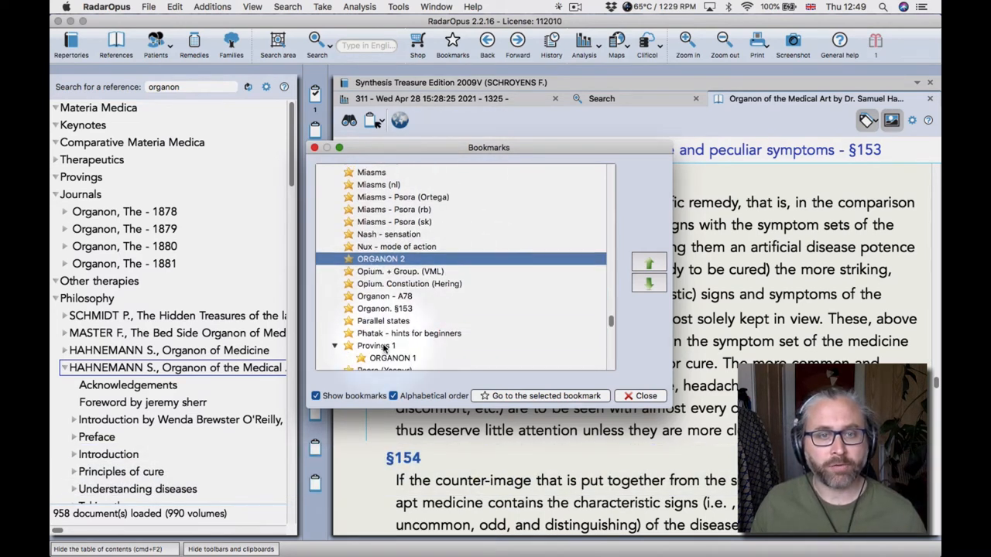
{"action": "left_click", "coordinate": [377, 309]}
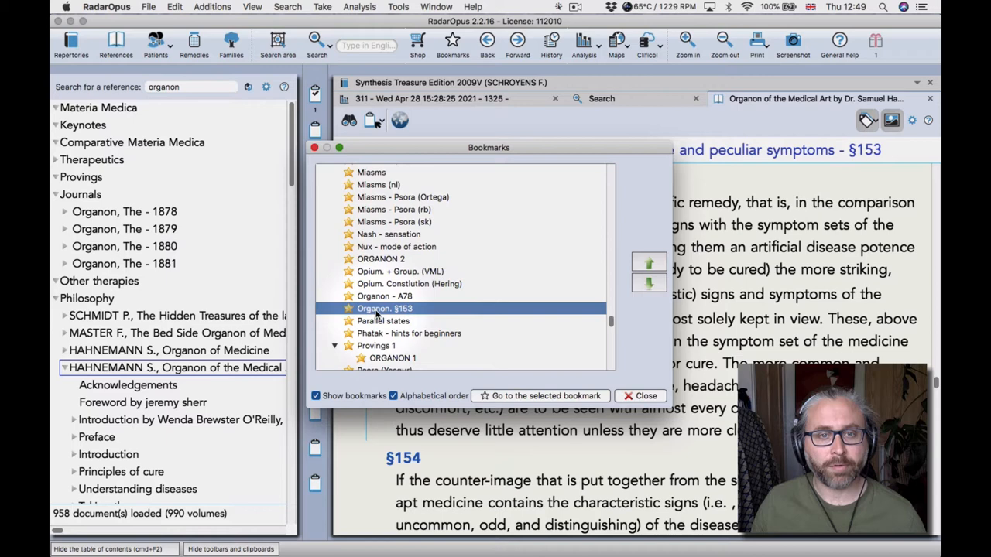
{"action": "left_click", "coordinate": [374, 299]}
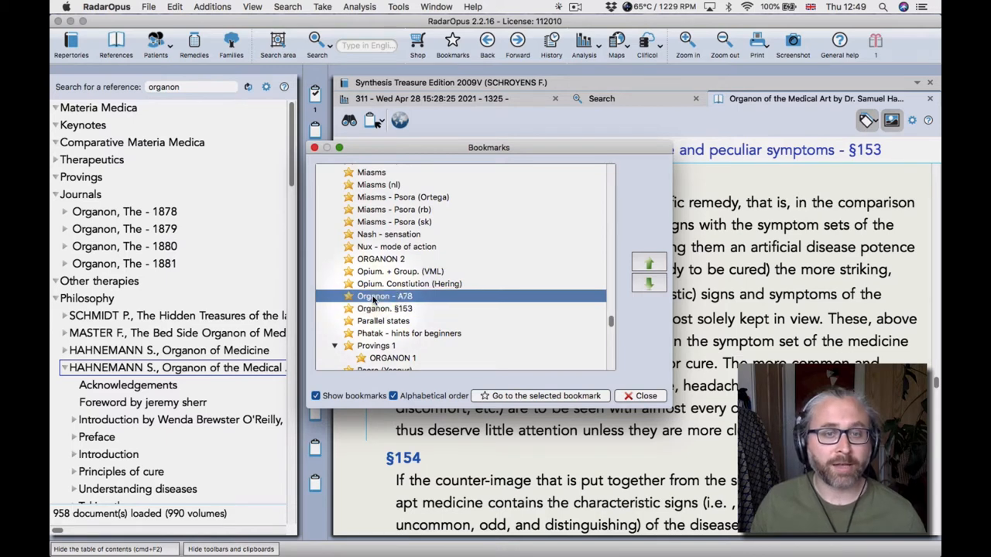
{"action": "double_click", "coordinate": [374, 299]}
{"action": "scroll", "coordinate": [373, 300], "scroll_direction": "up", "scroll_amount": 1}
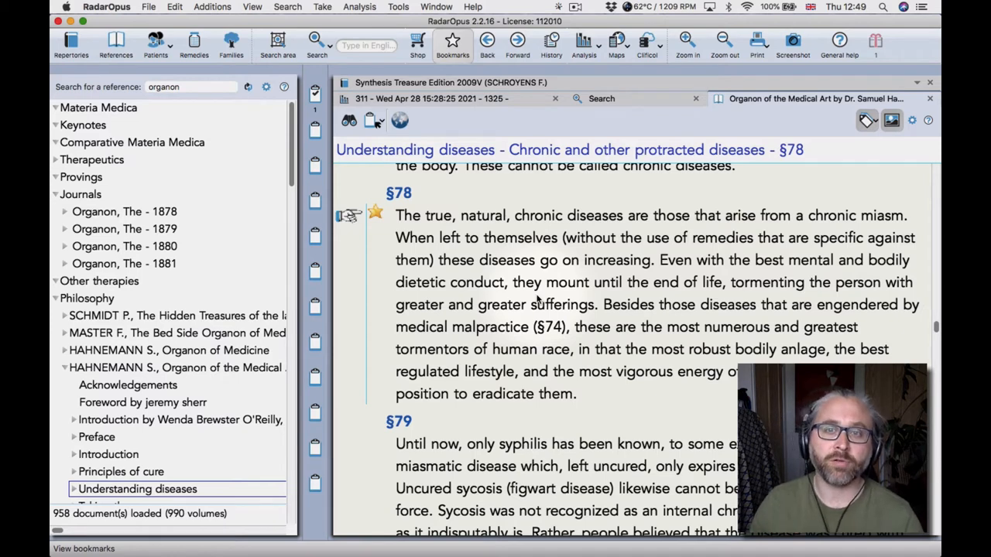
- In the Bookmarks list, cycle through the bookmarks numbered 4 and open '4.2 SYNTH_AILMENTS'
{"action": "left_click", "coordinate": [453, 46]}
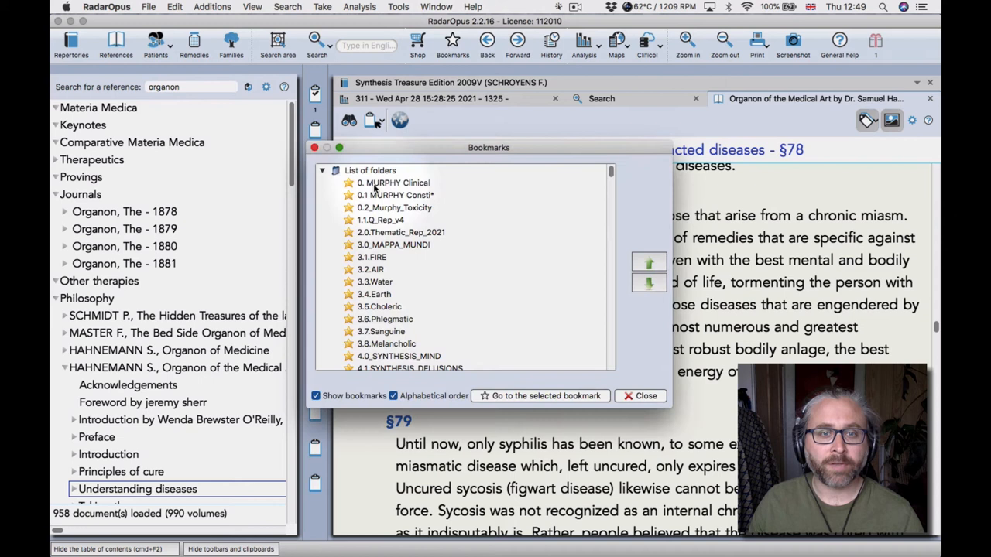
{"action": "scroll", "coordinate": [376, 185], "scroll_direction": "down", "scroll_amount": 3}
{"action": "scroll", "coordinate": [375, 188], "scroll_direction": "up", "scroll_amount": 3}
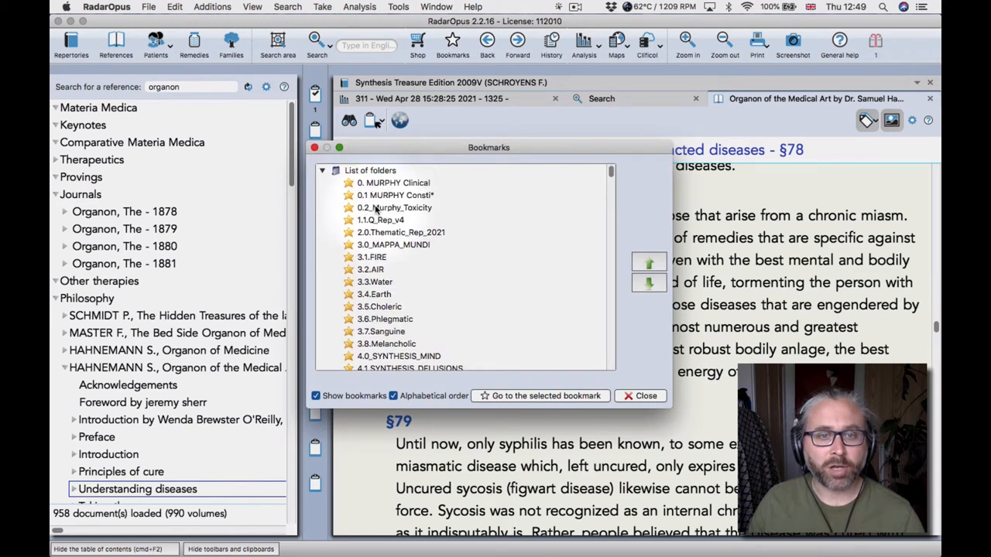
{"action": "scroll", "coordinate": [370, 193], "scroll_direction": "up", "scroll_amount": 2}
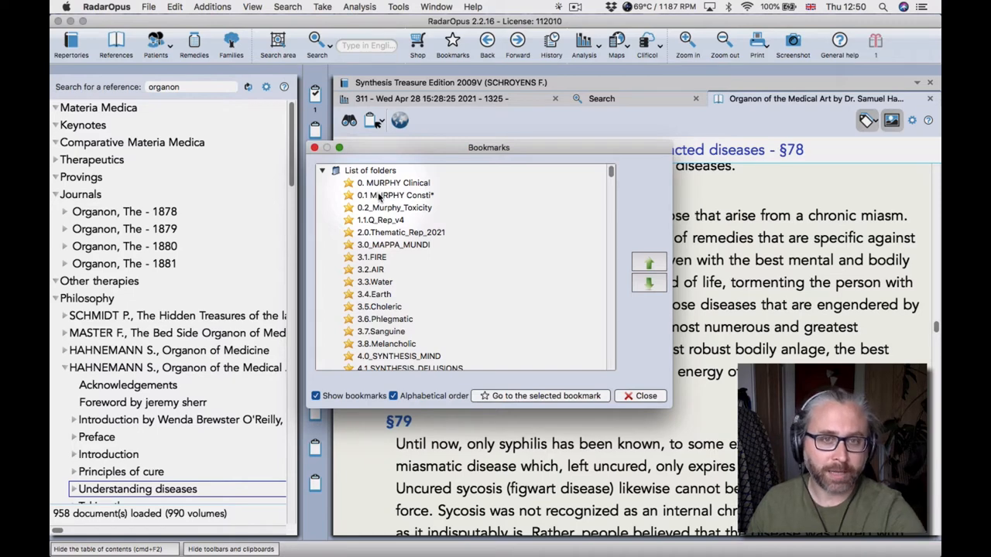
{"action": "key", "text": "4"}
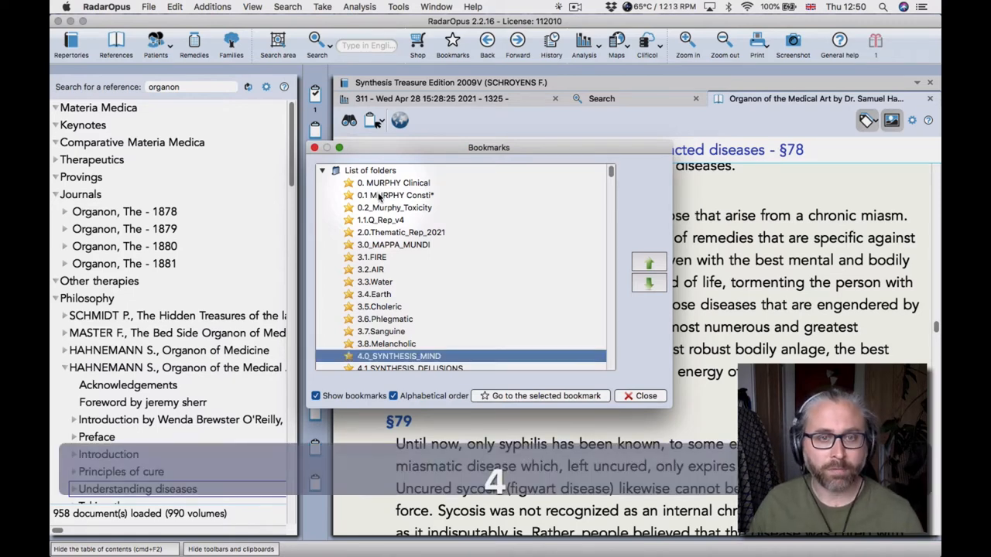
{"action": "scroll", "coordinate": [390, 236], "scroll_direction": "down", "scroll_amount": 1}
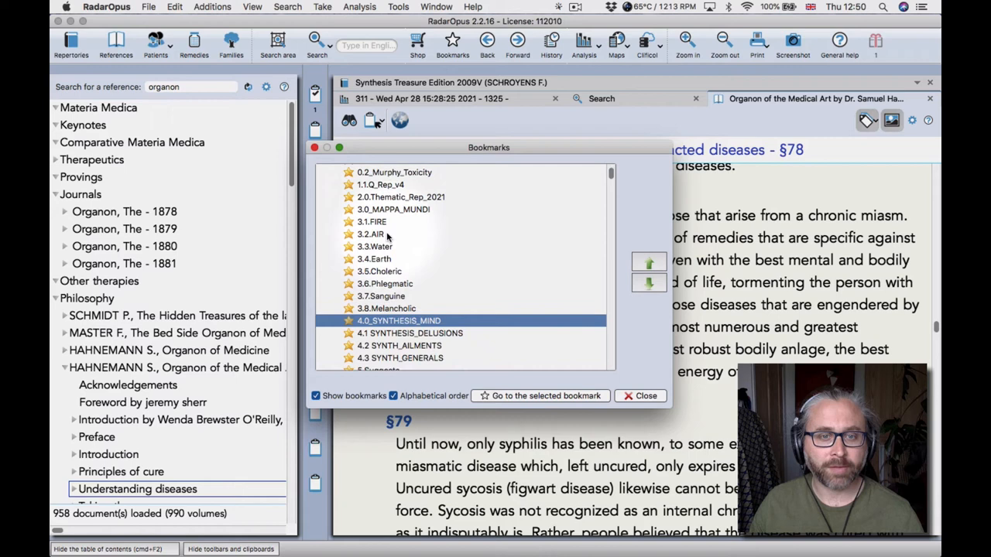
{"action": "key", "text": "4"}
{"action": "key", "text": "4"}
{"action": "key", "text": "4"}
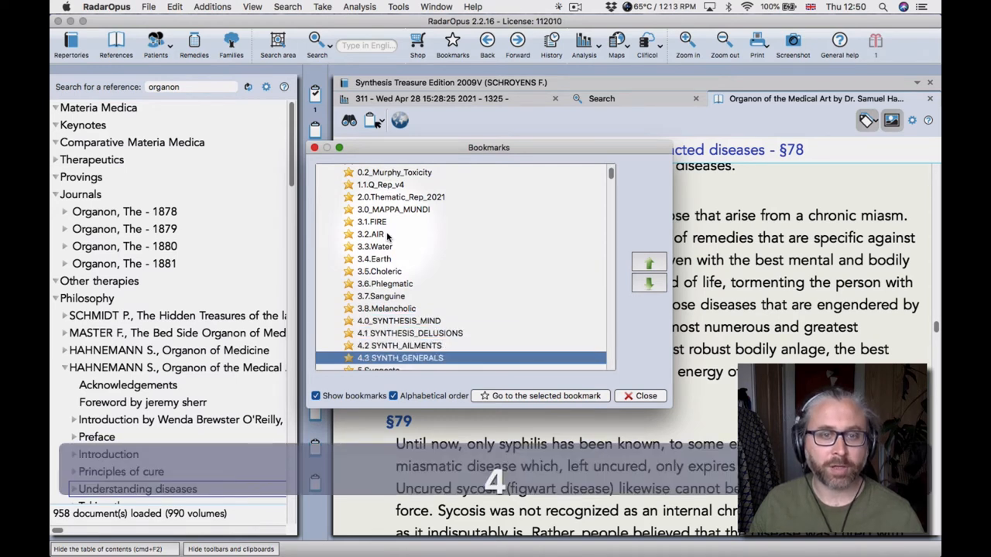
{"action": "key", "text": "4"}
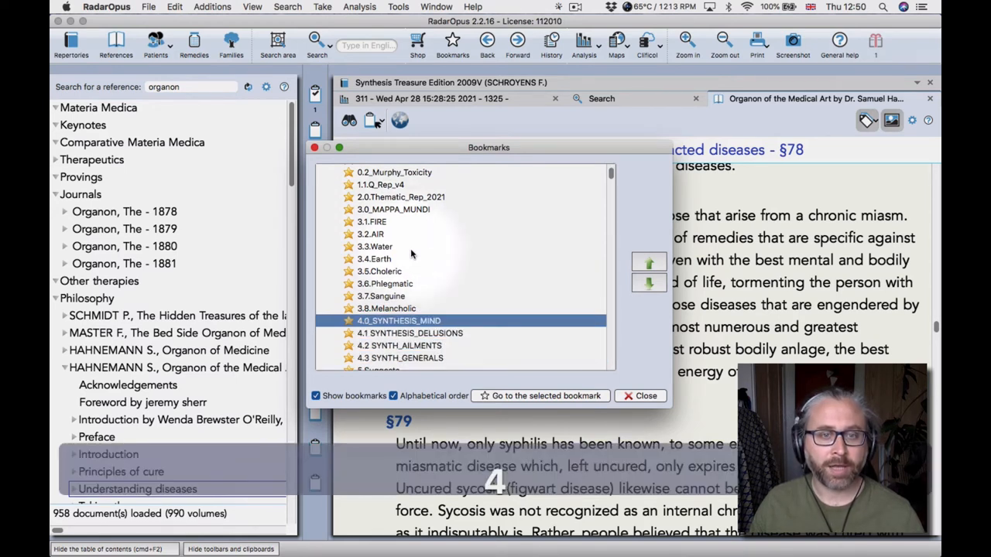
{"action": "key", "text": "4"}
{"action": "key", "text": "4"}
{"action": "key", "text": "4"}
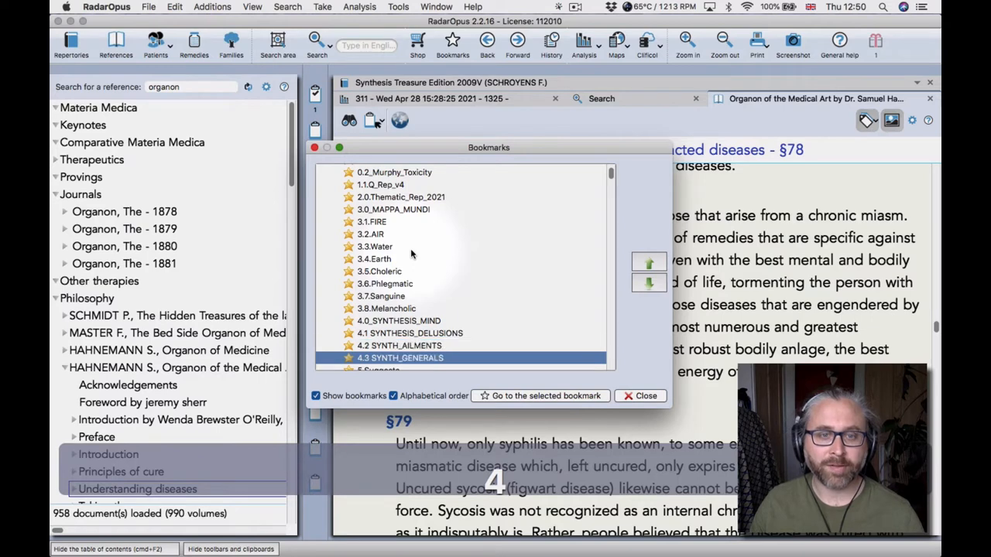
{"action": "key", "text": "4"}
{"action": "key", "text": "4"}
{"action": "key", "text": "4"}
{"action": "key", "text": "4"}
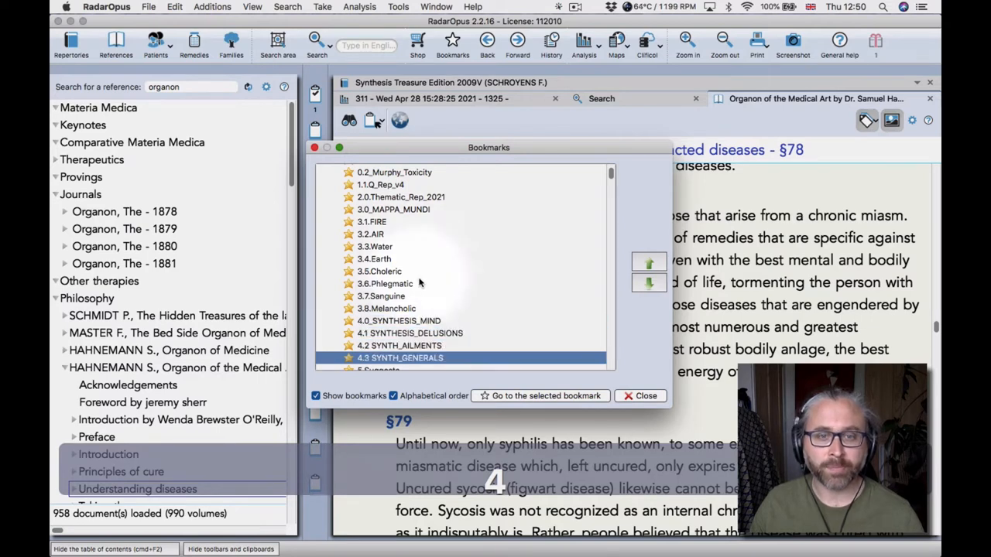
{"action": "key", "text": "4"}
{"action": "key", "text": "4"}
{"action": "key", "text": "4"}
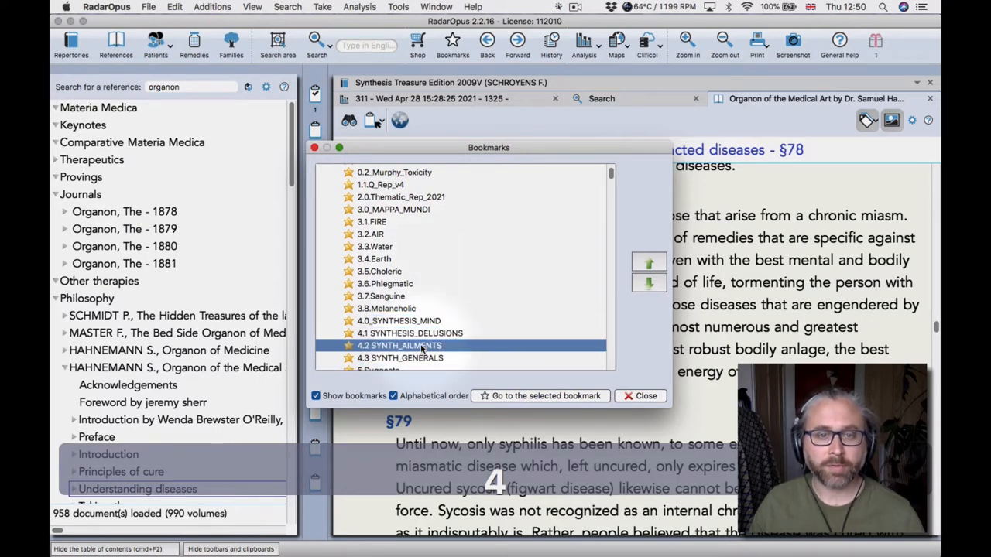
{"action": "double_click", "coordinate": [422, 348]}
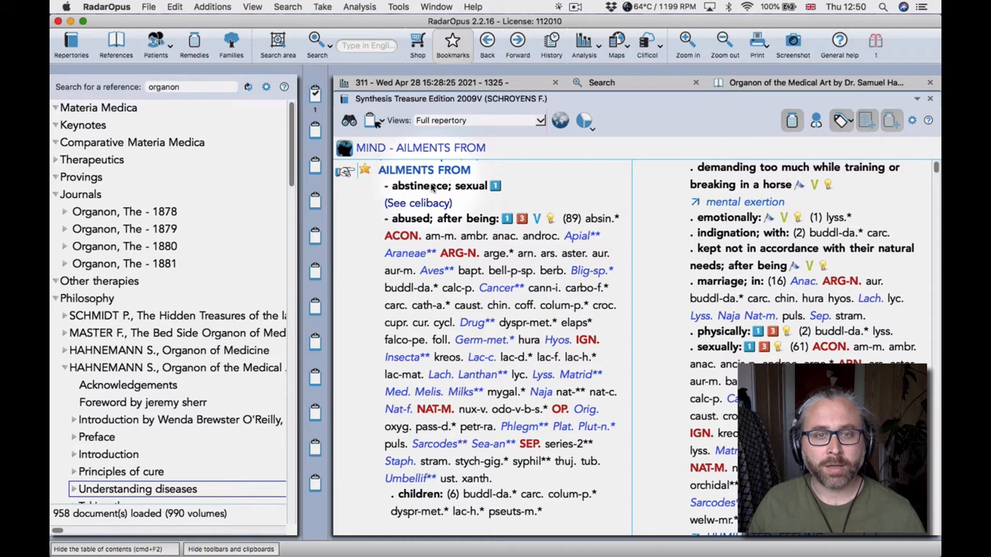
- Jump to the '1.1.Q_Rep_v4' Mental Qualities repertory bookmark
{"action": "left_click", "coordinate": [457, 56]}
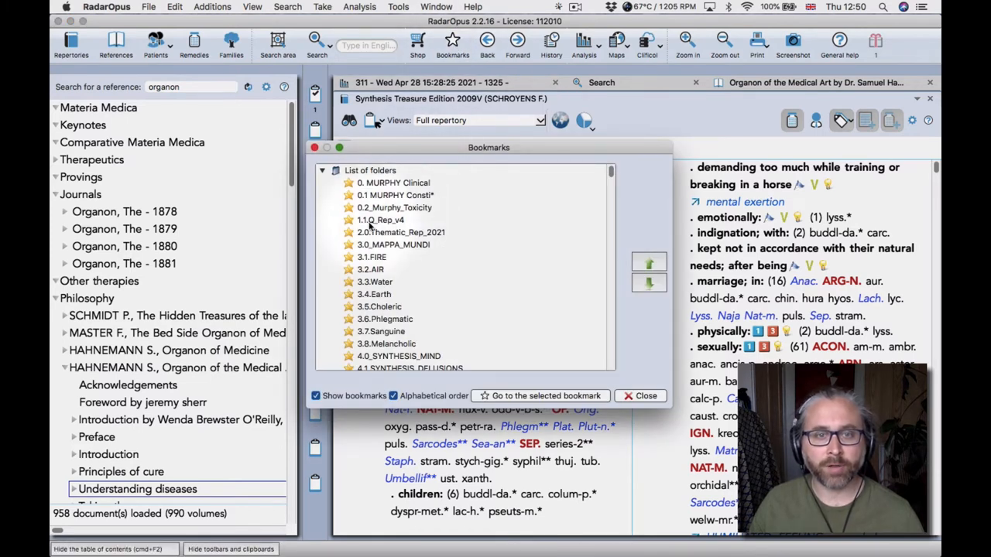
{"action": "double_click", "coordinate": [373, 221]}
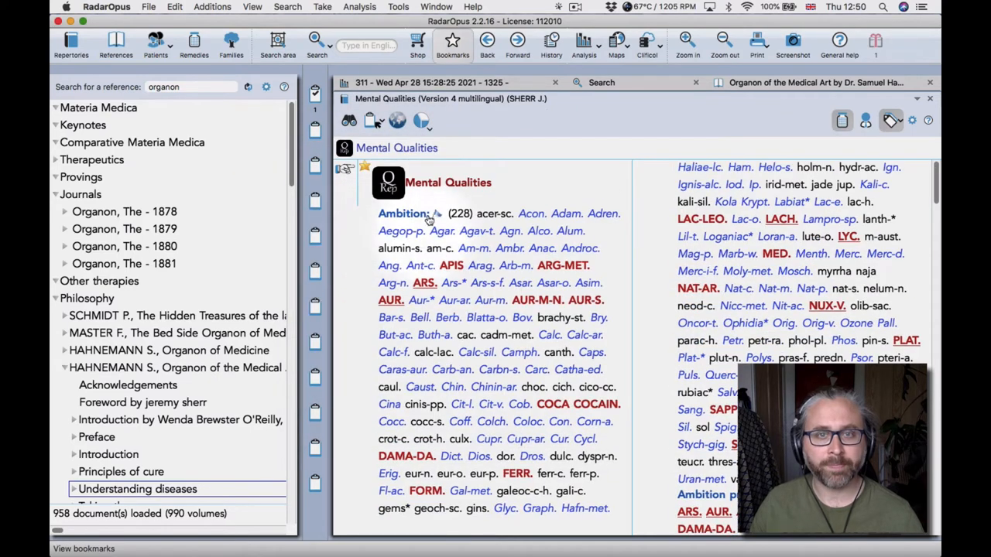
- Jump to the '0. MURPHY Clinical' bookmark, Murphy's Repertory Clinical chapter
{"action": "left_click", "coordinate": [452, 47]}
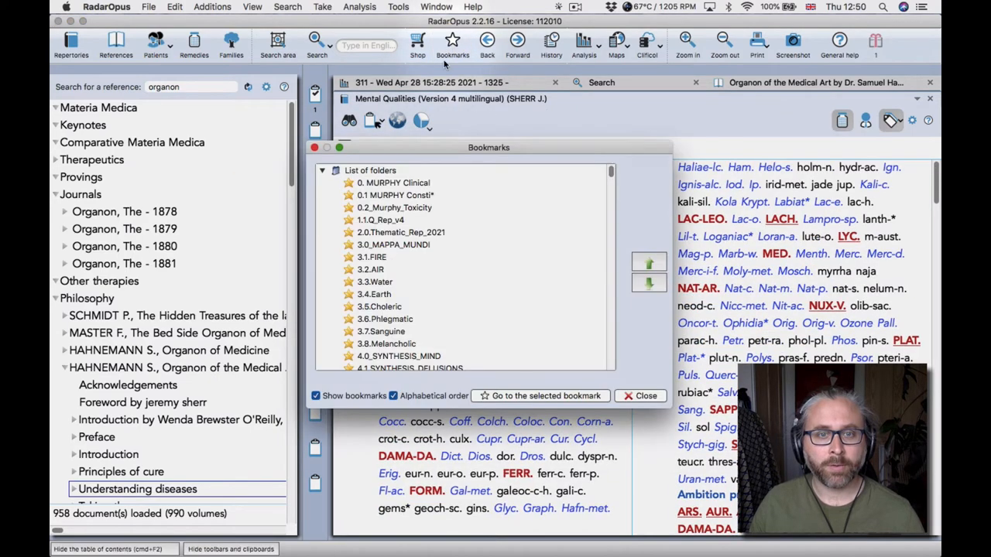
{"action": "left_click", "coordinate": [393, 183]}
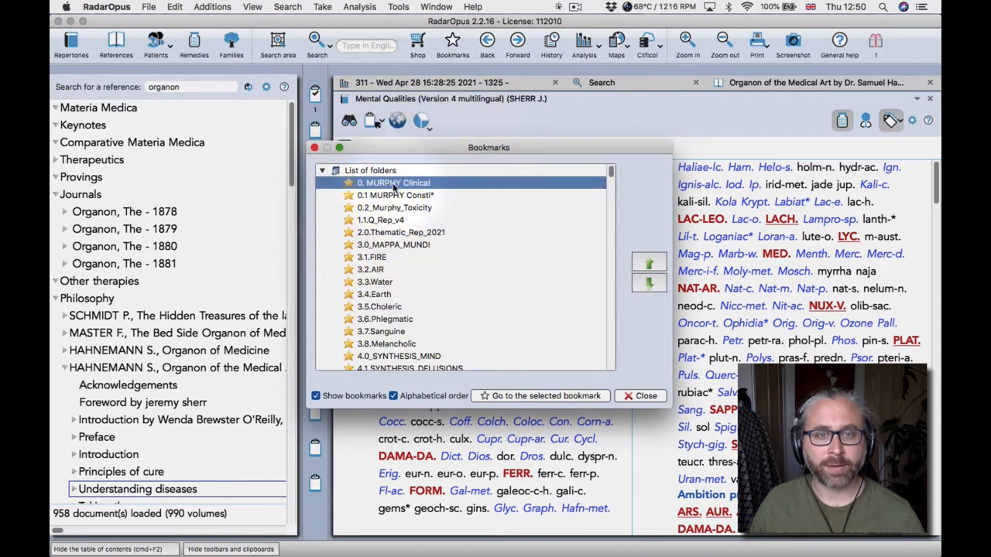
{"action": "double_click", "coordinate": [394, 184]}
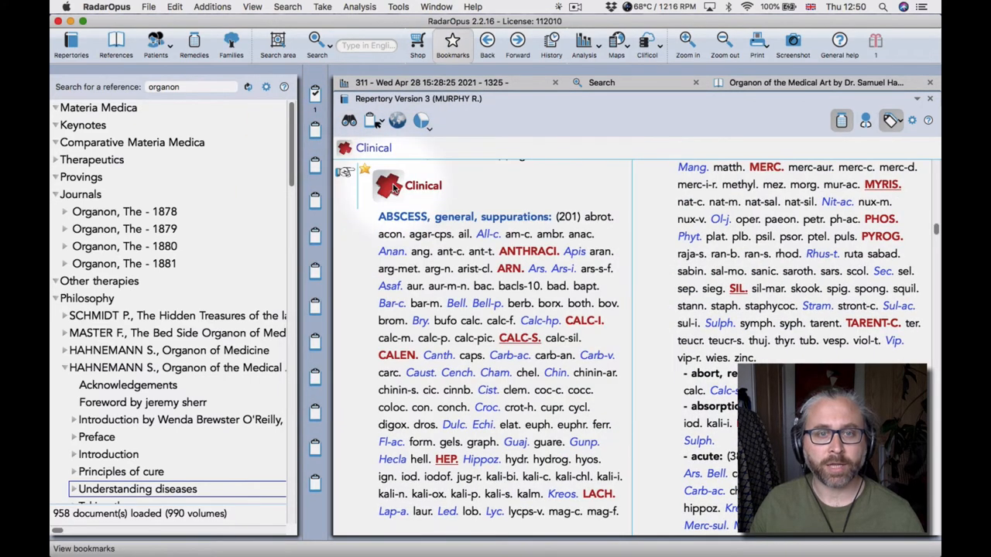
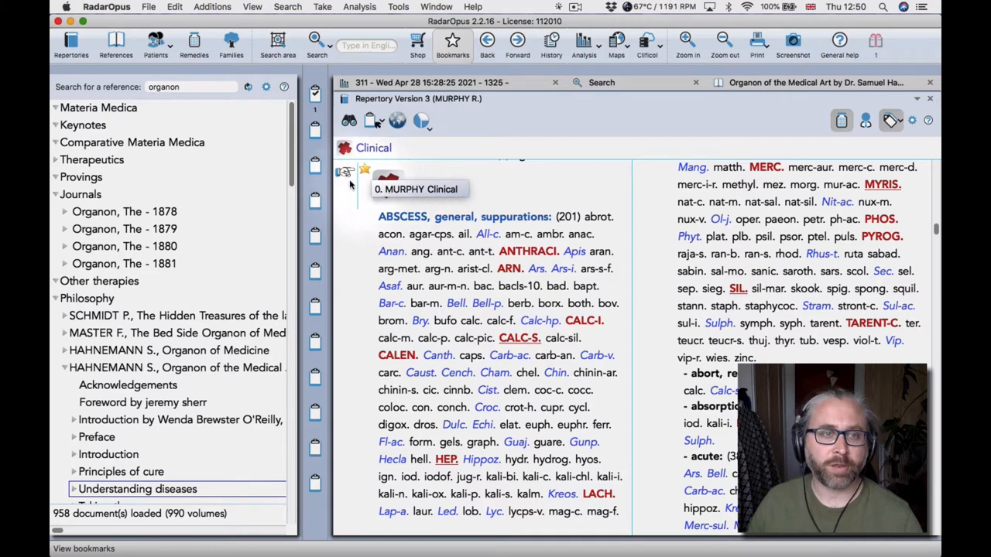
- Find Phatak's Concise Repertory via 'phata' in the repertory list and load it
{"action": "left_click", "coordinate": [71, 42]}
{"action": "scroll", "coordinate": [165, 233], "scroll_direction": "up", "scroll_amount": 2}
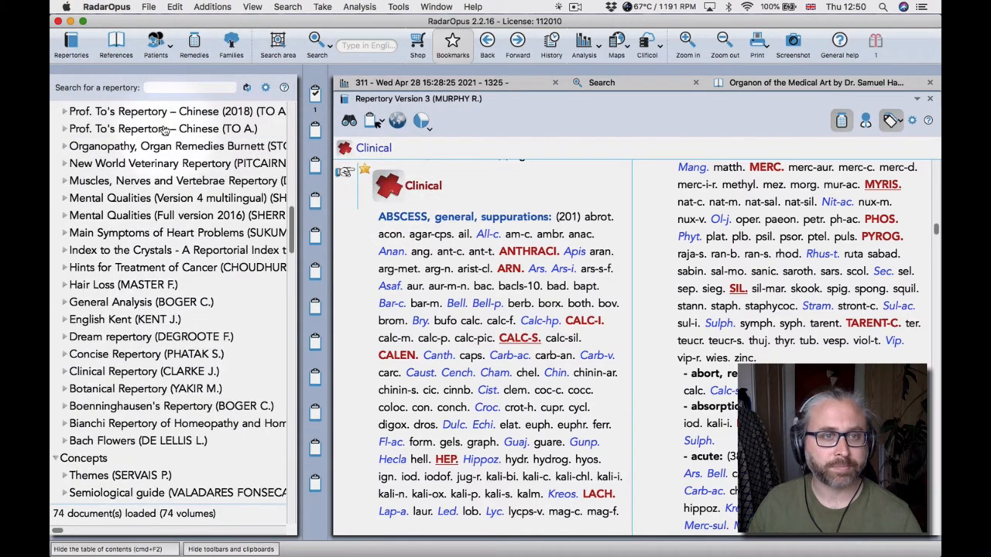
{"action": "left_click", "coordinate": [163, 87]}
{"action": "type", "text": "phata"}
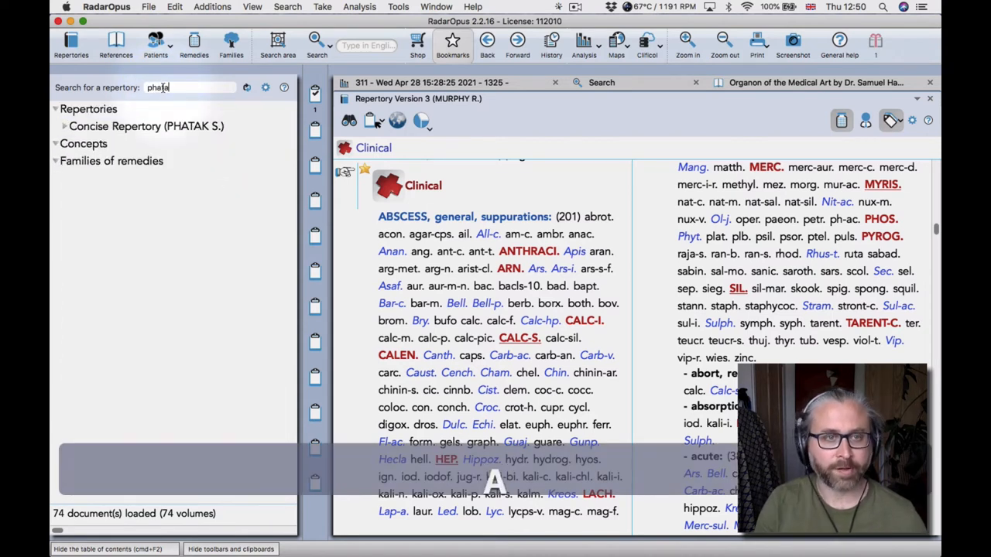
{"action": "left_click", "coordinate": [119, 131]}
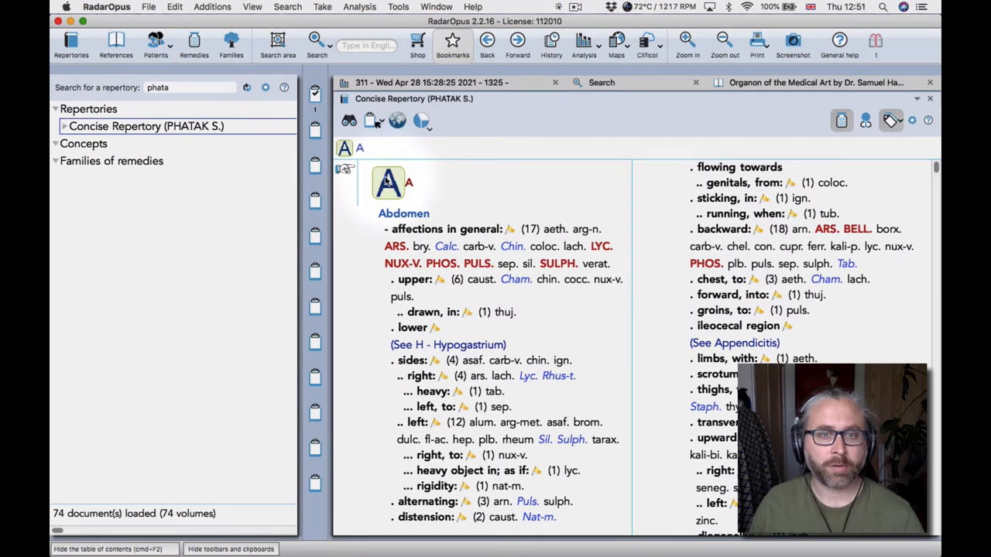
- Add a bookmark named '6. Phatak Concise' to the Abdomen rubric and save it
{"action": "right_click", "coordinate": [388, 178]}
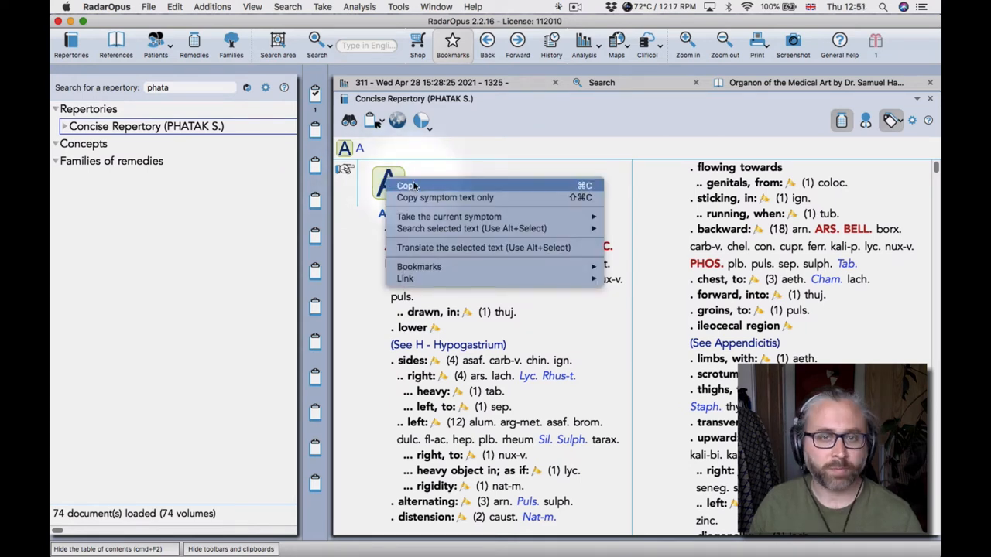
{"action": "mouse_move", "coordinate": [419, 268]}
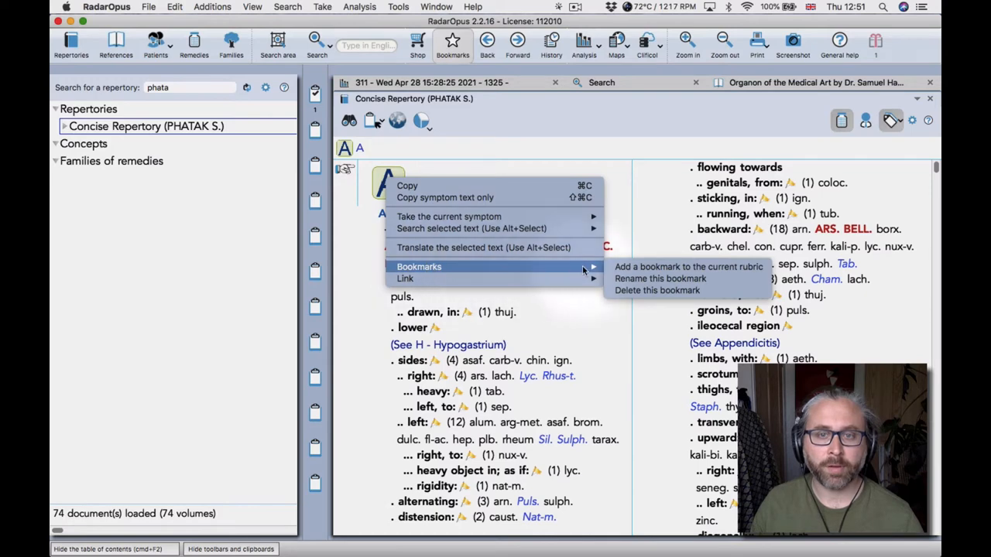
{"action": "left_click", "coordinate": [619, 268]}
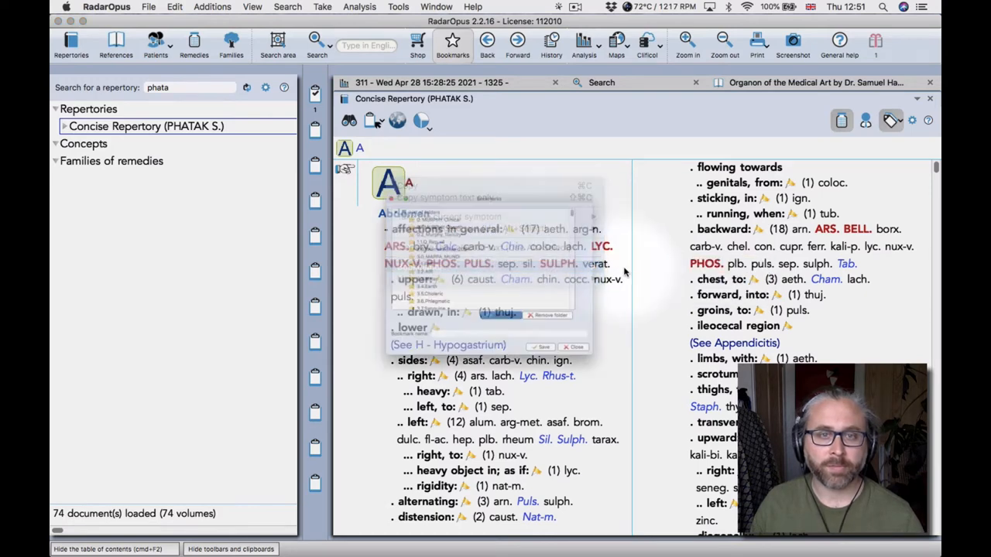
{"action": "left_click", "coordinate": [411, 377]}
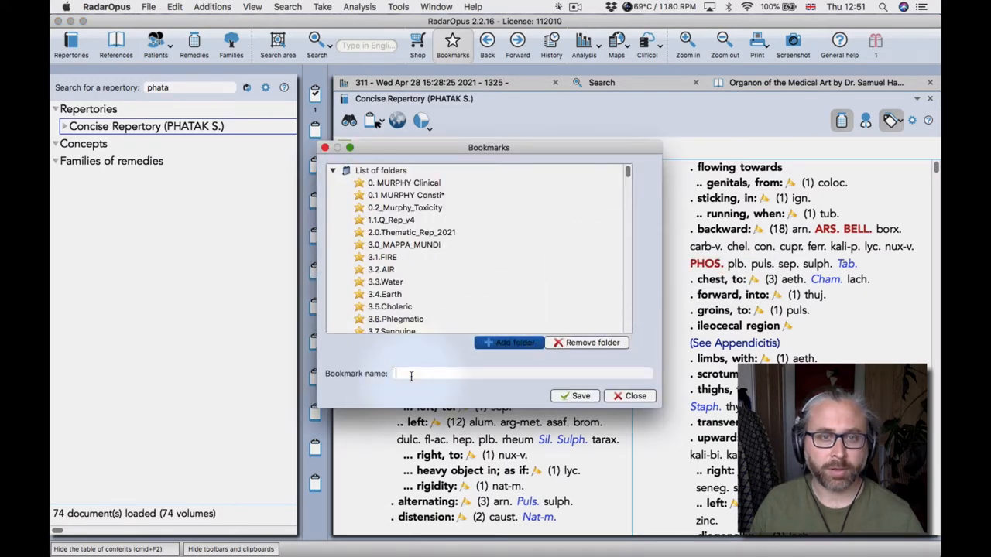
{"action": "scroll", "coordinate": [434, 302], "scroll_direction": "down", "scroll_amount": 3}
{"action": "scroll", "coordinate": [438, 298], "scroll_direction": "down", "scroll_amount": 2}
{"action": "scroll", "coordinate": [437, 298], "scroll_direction": "down", "scroll_amount": 2}
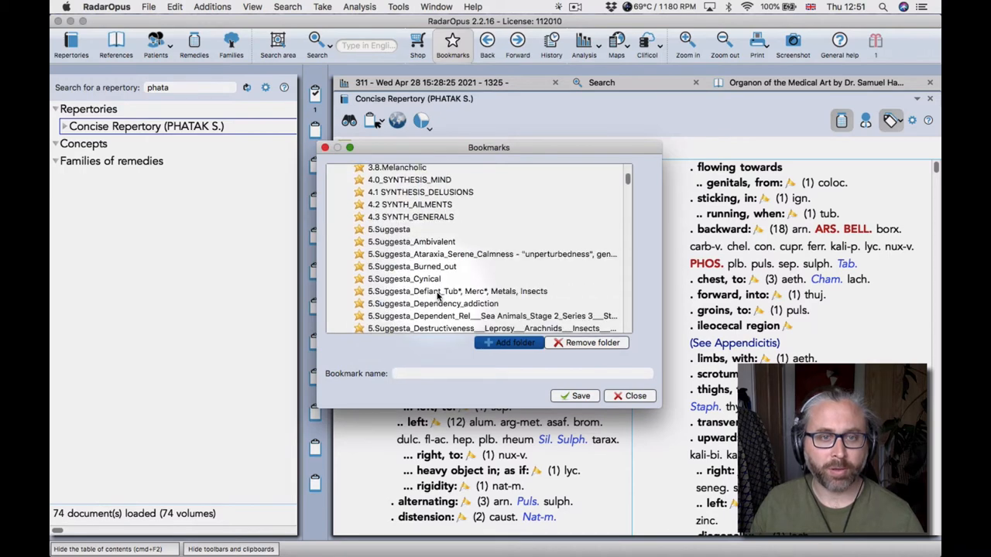
{"action": "scroll", "coordinate": [437, 297], "scroll_direction": "down", "scroll_amount": 3}
{"action": "scroll", "coordinate": [438, 297], "scroll_direction": "down", "scroll_amount": 3}
{"action": "scroll", "coordinate": [437, 297], "scroll_direction": "down", "scroll_amount": 3}
{"action": "scroll", "coordinate": [437, 296], "scroll_direction": "down", "scroll_amount": 3}
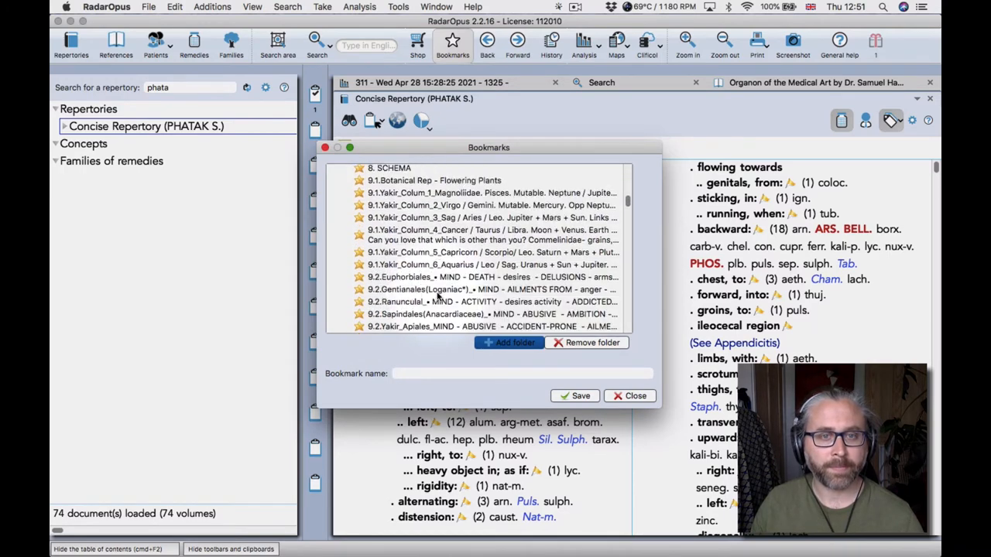
{"action": "scroll", "coordinate": [438, 296], "scroll_direction": "down", "scroll_amount": 2}
{"action": "scroll", "coordinate": [437, 297], "scroll_direction": "up", "scroll_amount": 5}
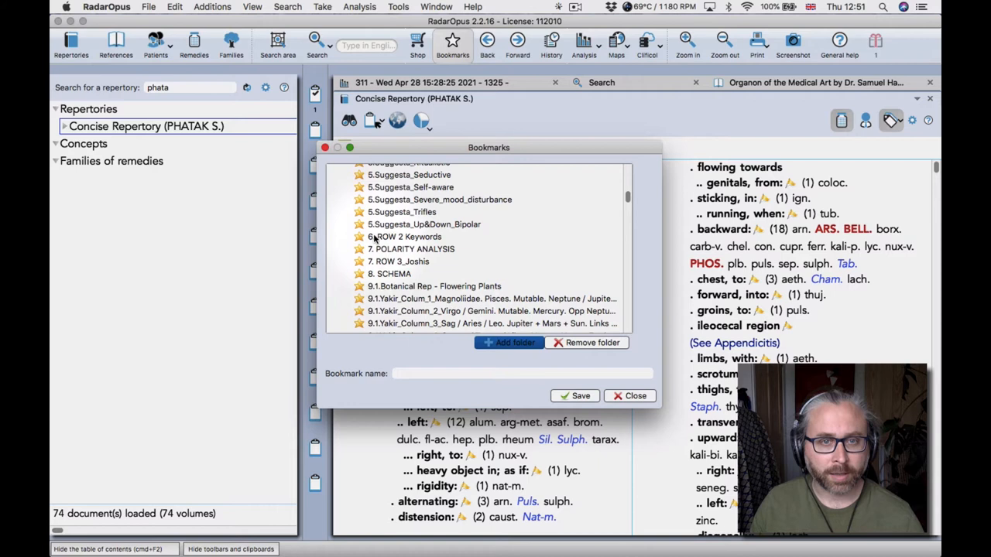
{"action": "left_click", "coordinate": [406, 372]}
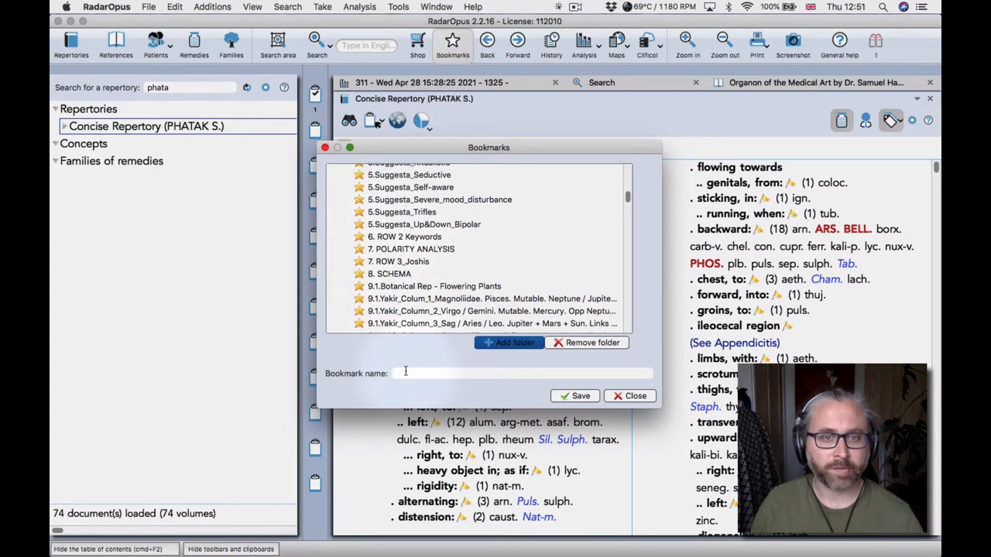
{"action": "type", "text": "6. "}
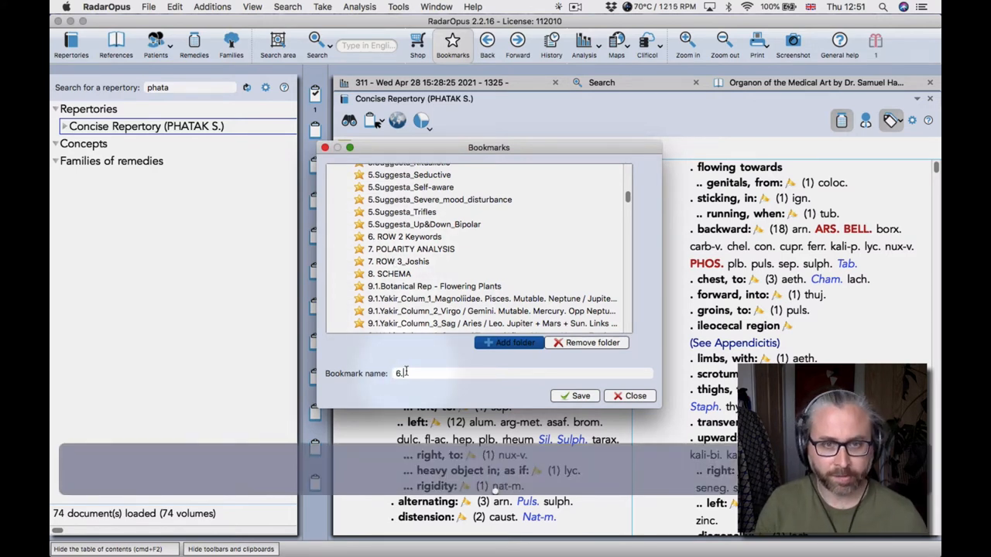
{"action": "type", "text": "Phatak "}
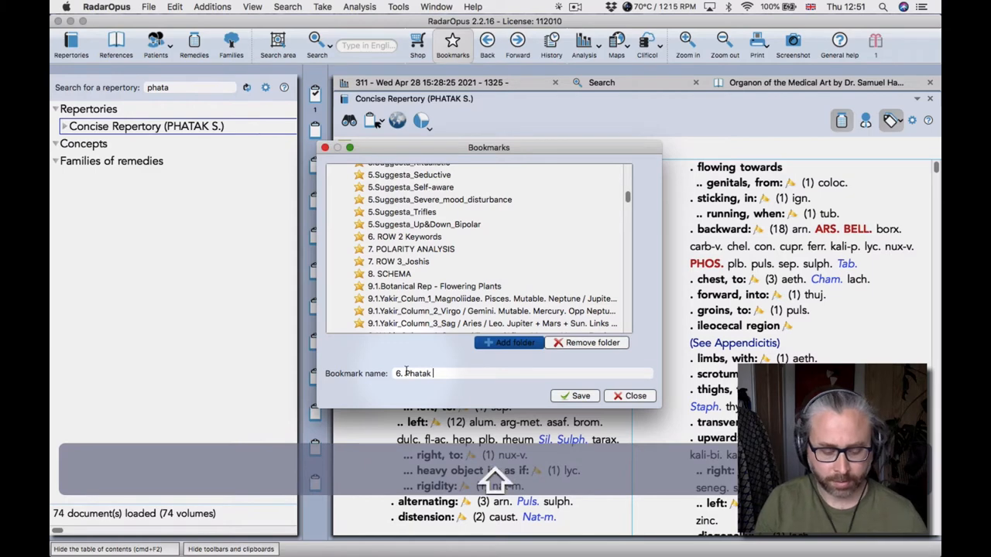
{"action": "type", "text": "Concise"}
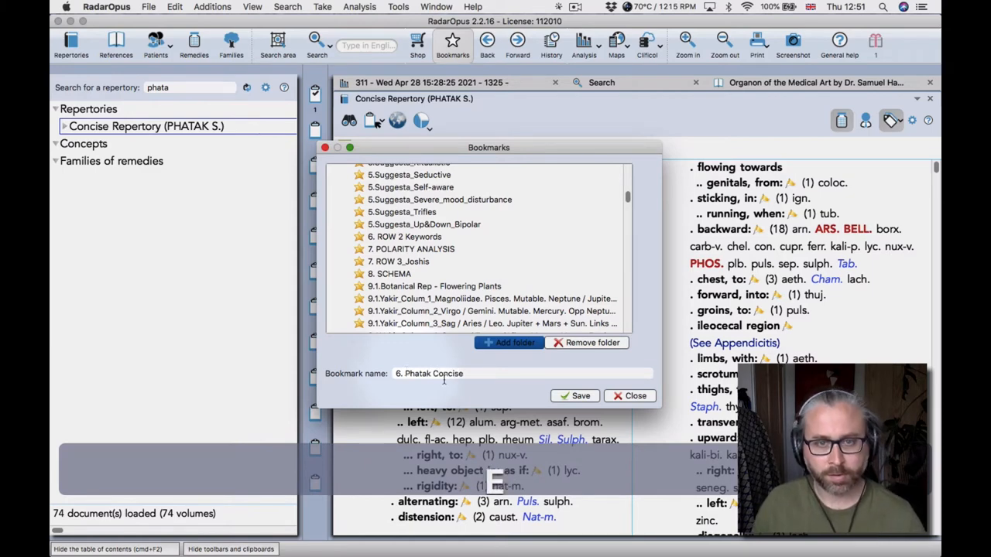
{"action": "left_click", "coordinate": [575, 395]}
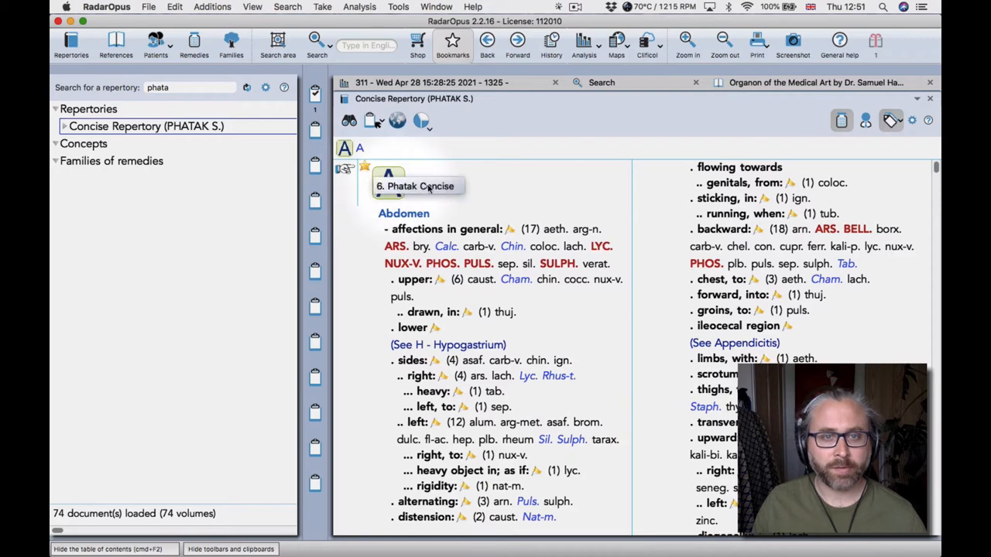
- Go to the saved 5.Suggesta_Ataraxia bookmark from the bookmarks list
{"action": "left_click", "coordinate": [453, 45]}
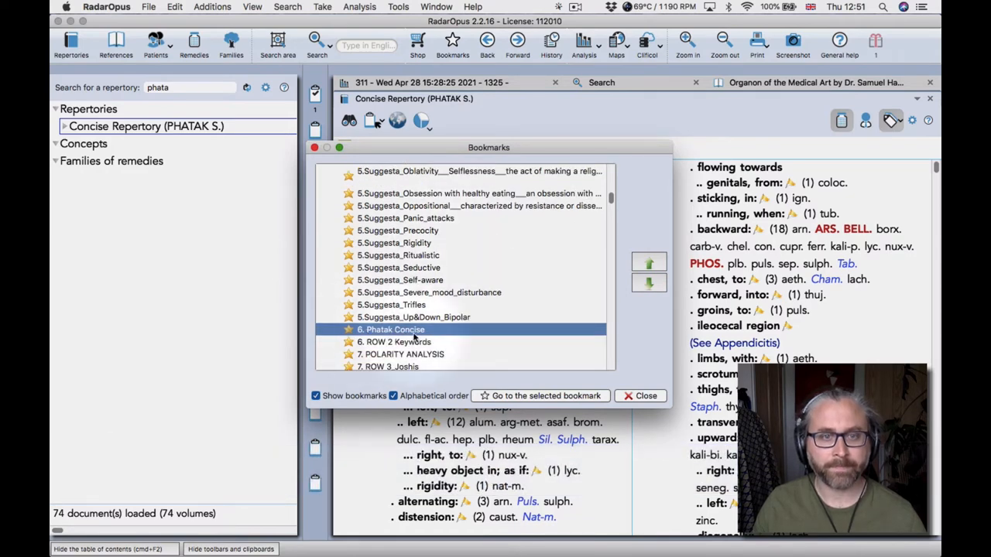
{"action": "scroll", "coordinate": [414, 337], "scroll_direction": "up", "scroll_amount": 5}
{"action": "scroll", "coordinate": [415, 337], "scroll_direction": "up", "scroll_amount": 2}
{"action": "scroll", "coordinate": [415, 338], "scroll_direction": "up", "scroll_amount": 3}
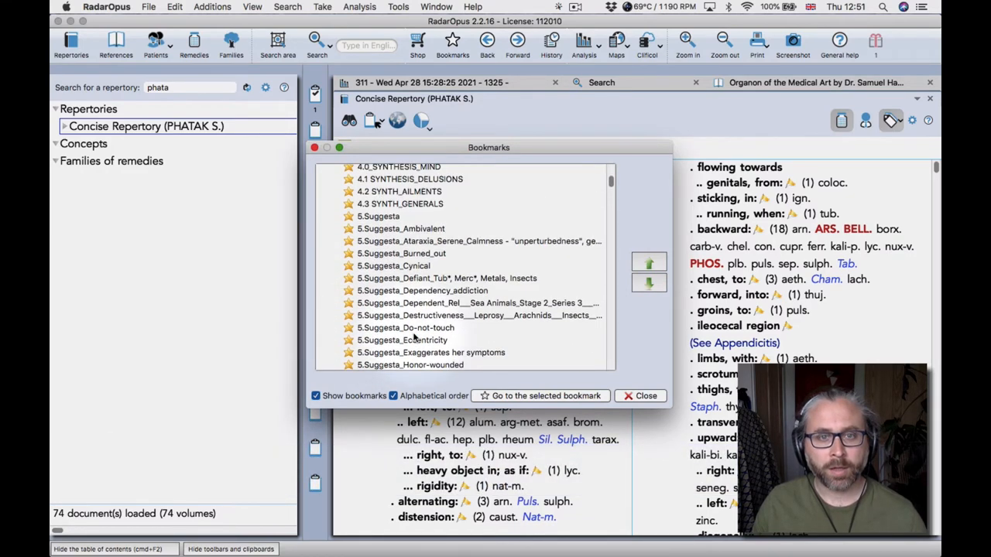
{"action": "scroll", "coordinate": [415, 338], "scroll_direction": "up", "scroll_amount": 2}
{"action": "scroll", "coordinate": [414, 337], "scroll_direction": "down", "scroll_amount": 3}
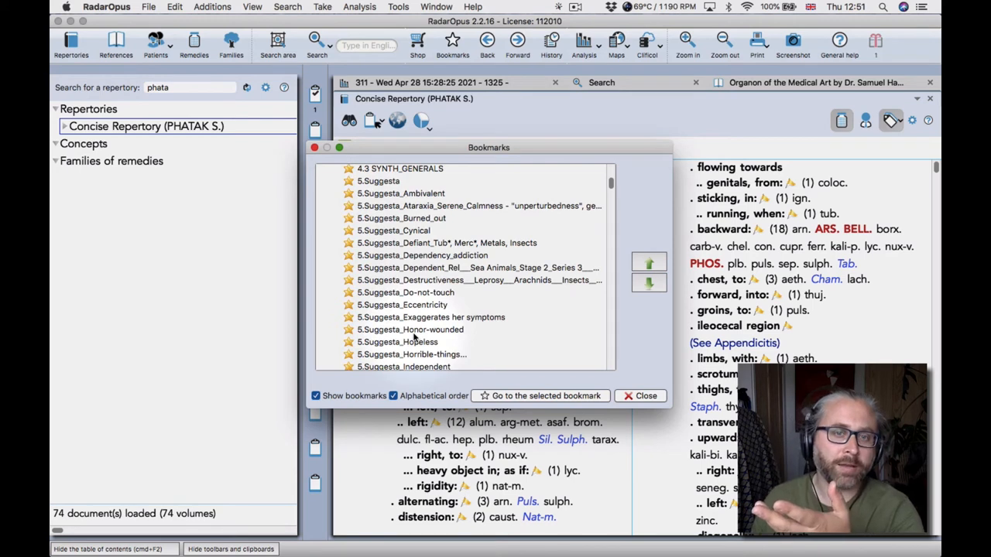
{"action": "scroll", "coordinate": [414, 337], "scroll_direction": "down", "scroll_amount": 2}
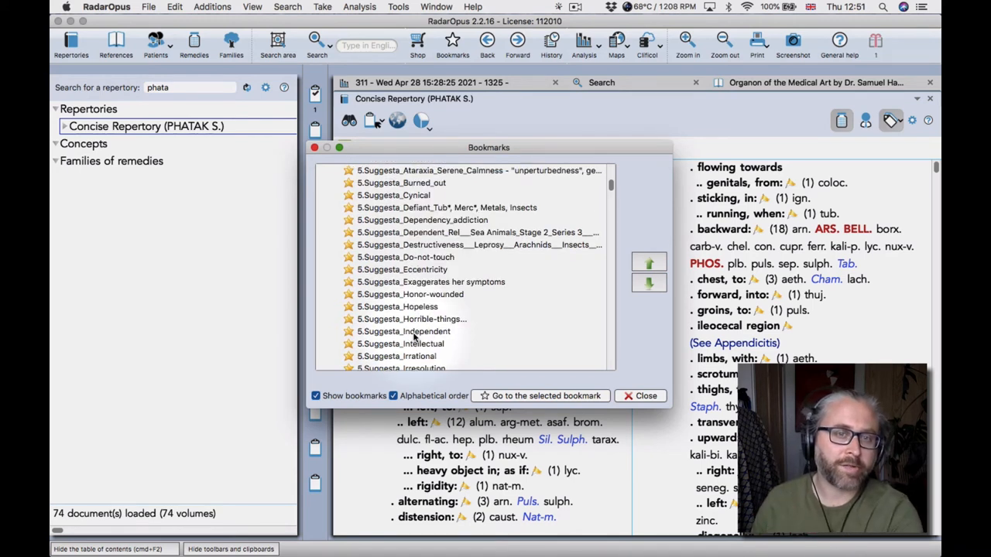
{"action": "scroll", "coordinate": [415, 336], "scroll_direction": "up", "scroll_amount": 3}
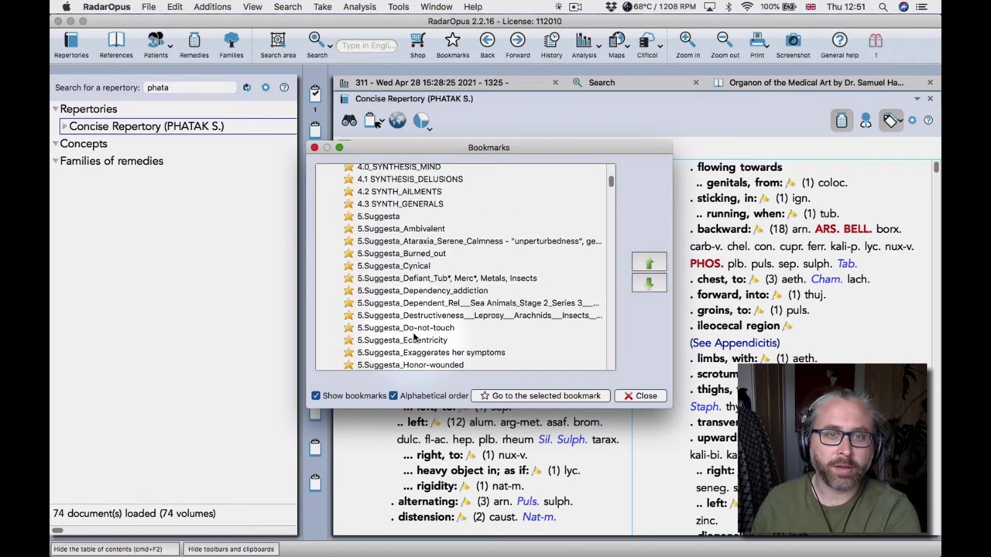
{"action": "double_click", "coordinate": [402, 246]}
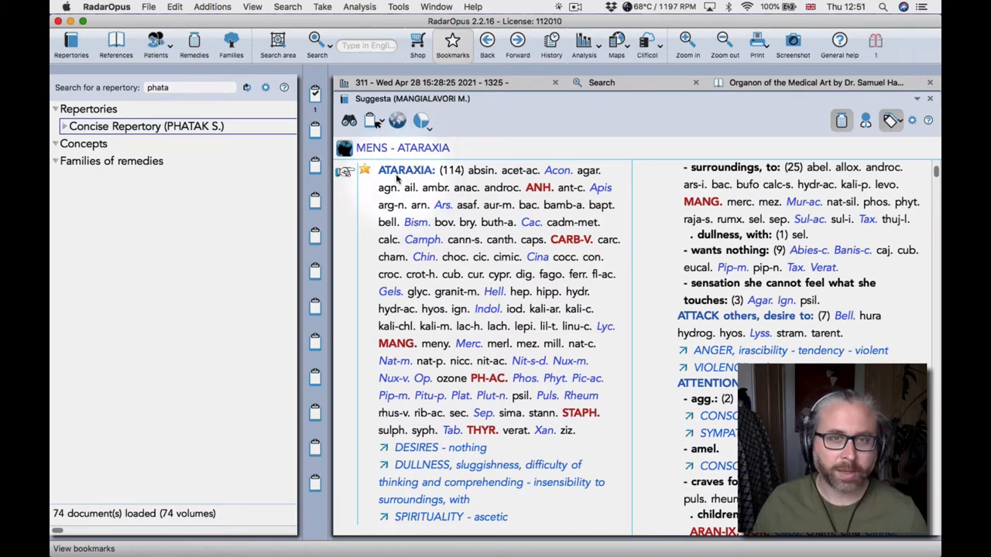
- Select the ATARAXIA heading and copy it to the clipboard
{"action": "key", "text": "alt"}
{"action": "left_click_drag", "start_coordinate": [383, 178], "coordinate": [427, 247]}
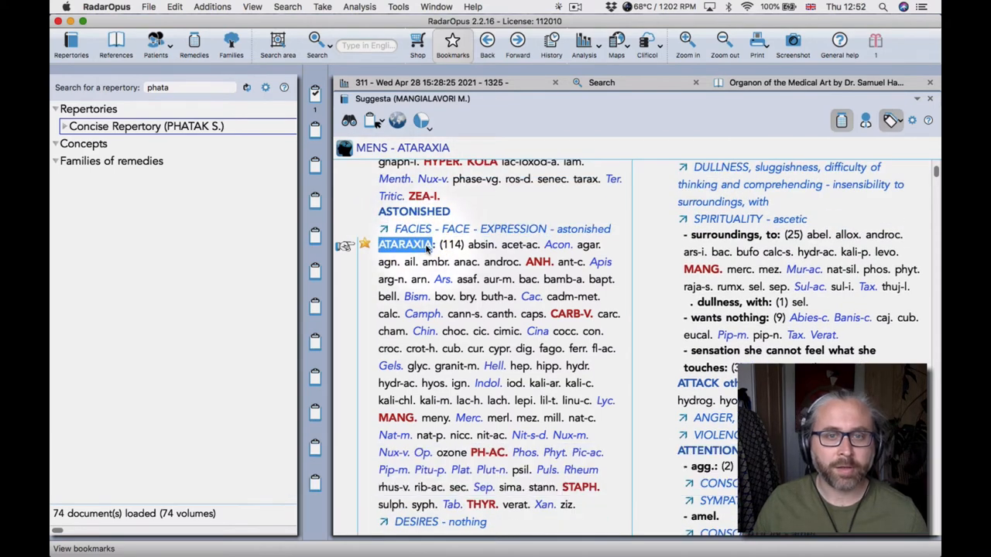
{"action": "key", "text": "super+c"}
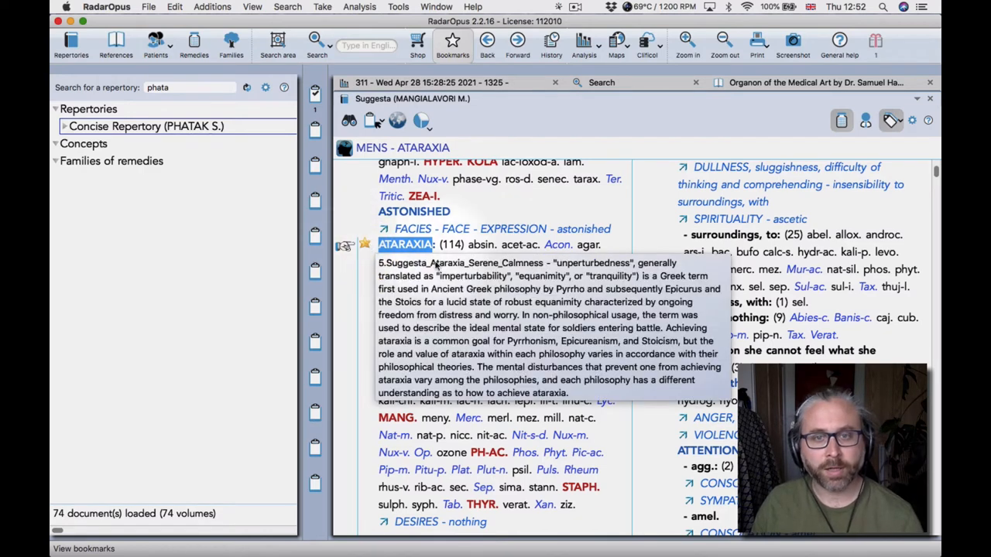
{"action": "mouse_move", "coordinate": [364, 244]}
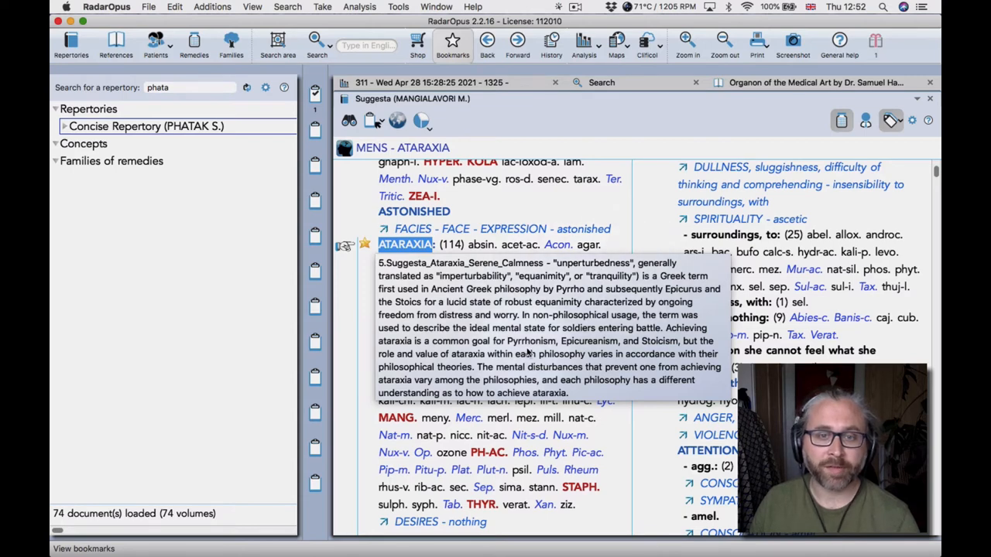
- Bring up renaming for the Ataraxia bookmark and move through its '5.Suggesta_Ataraxia_Serene_Calmness' name
{"action": "right_click", "coordinate": [410, 248]}
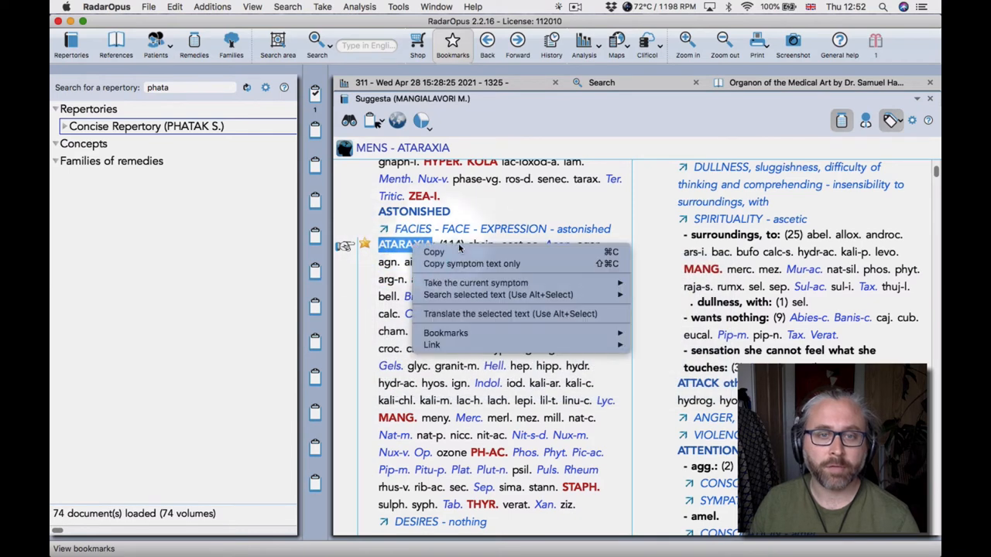
{"action": "mouse_move", "coordinate": [446, 333]}
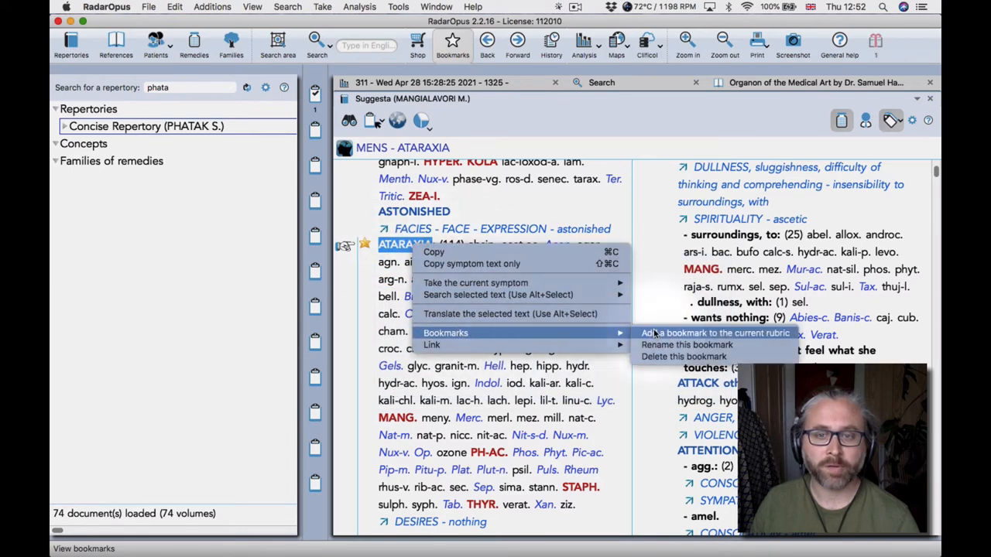
{"action": "left_click", "coordinate": [660, 345]}
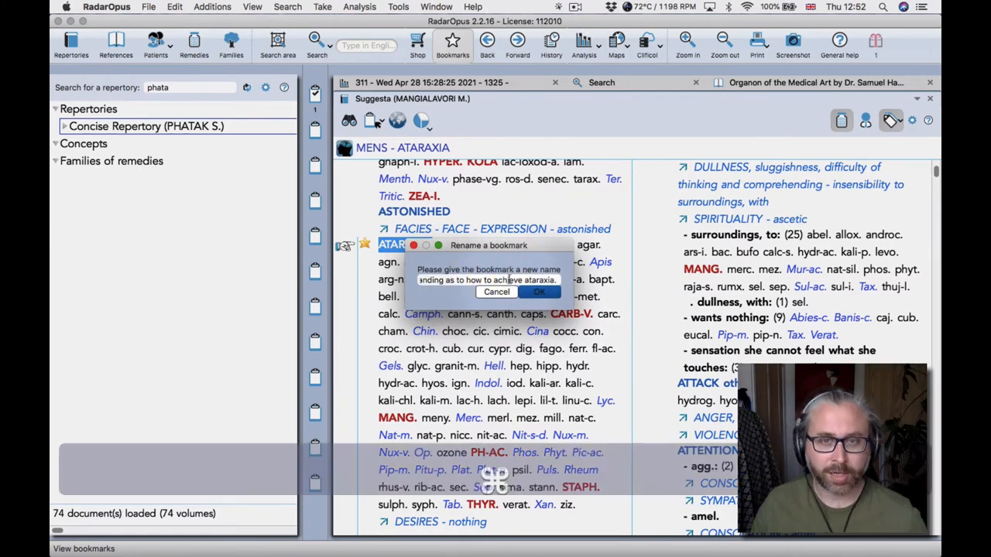
{"action": "key", "text": "shift+super+Left"}
{"action": "left_click", "coordinate": [511, 279]}
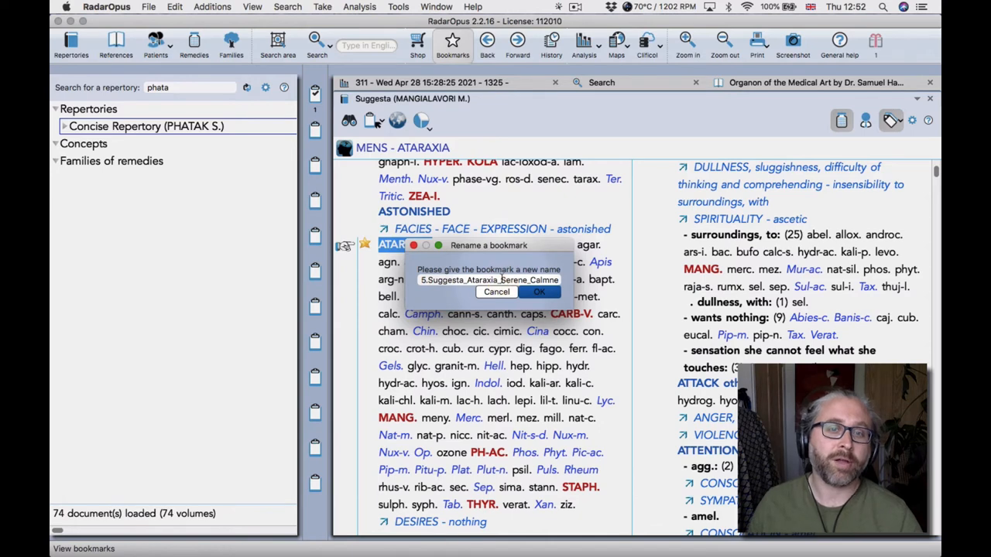
{"action": "key", "text": "Right"}
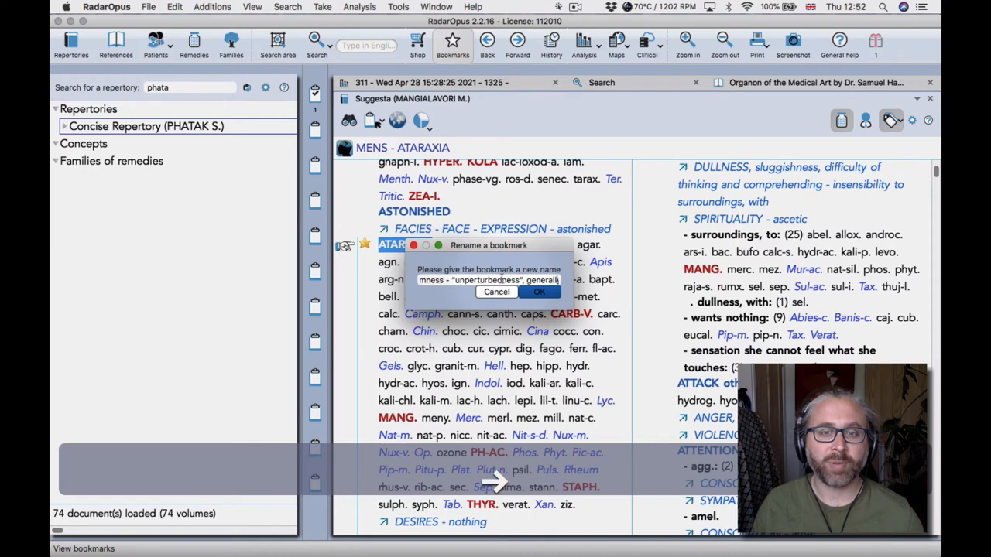
{"action": "type", "text": ","}
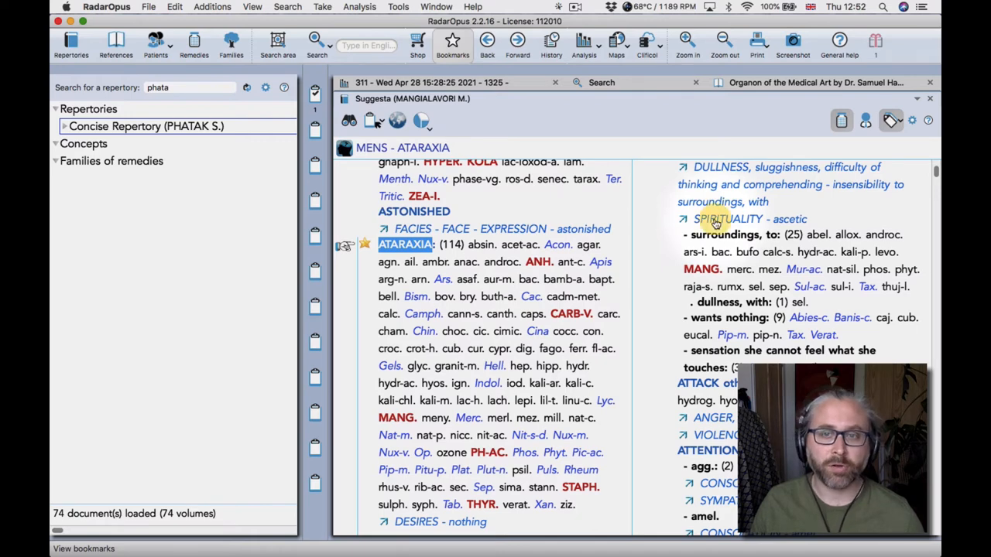
- Follow the 'SPIRITUALITY - ascetic' cross-reference and reach the main SPIRITUALITY rubric
{"action": "left_click", "coordinate": [717, 221]}
{"action": "scroll", "coordinate": [471, 252], "scroll_direction": "up", "scroll_amount": 2}
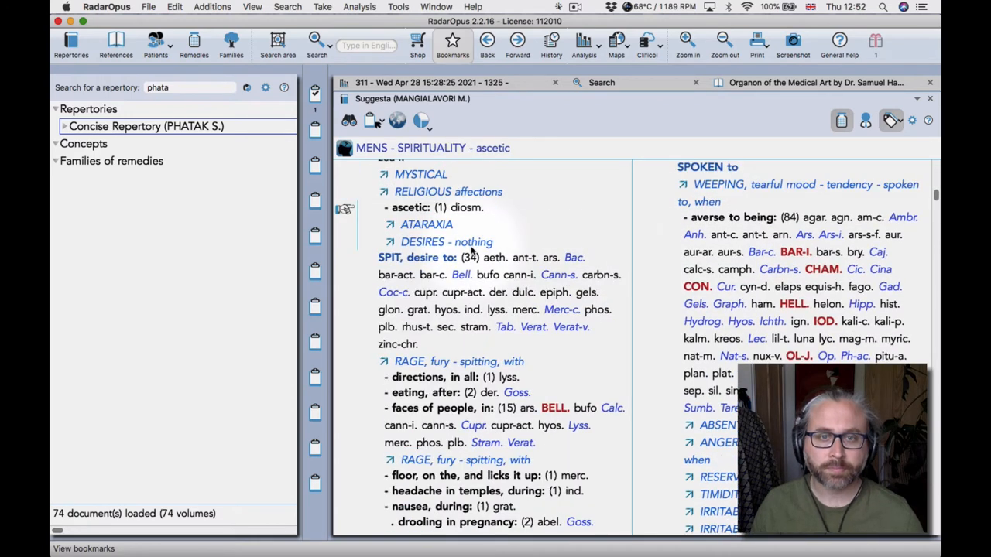
{"action": "key", "text": "super+Left"}
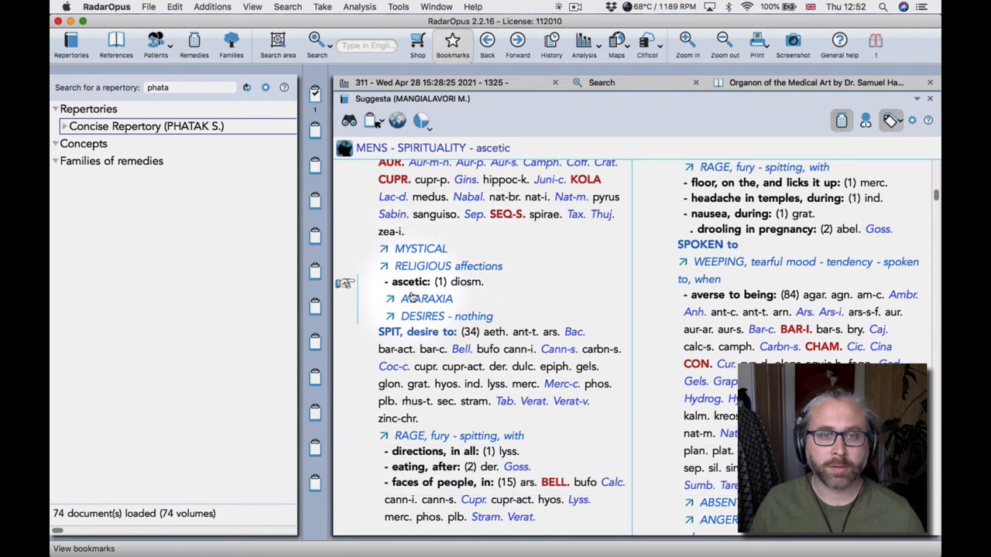
{"action": "scroll", "coordinate": [411, 298], "scroll_direction": "up", "scroll_amount": 4}
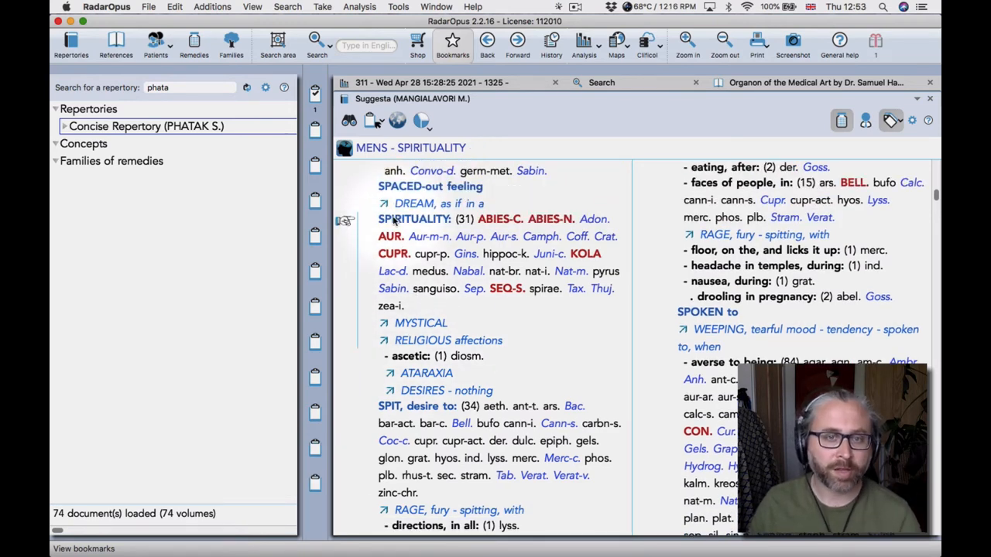
- Start adding a bookmark to the SPIRITUALITY rubric
{"action": "right_click", "coordinate": [393, 222]}
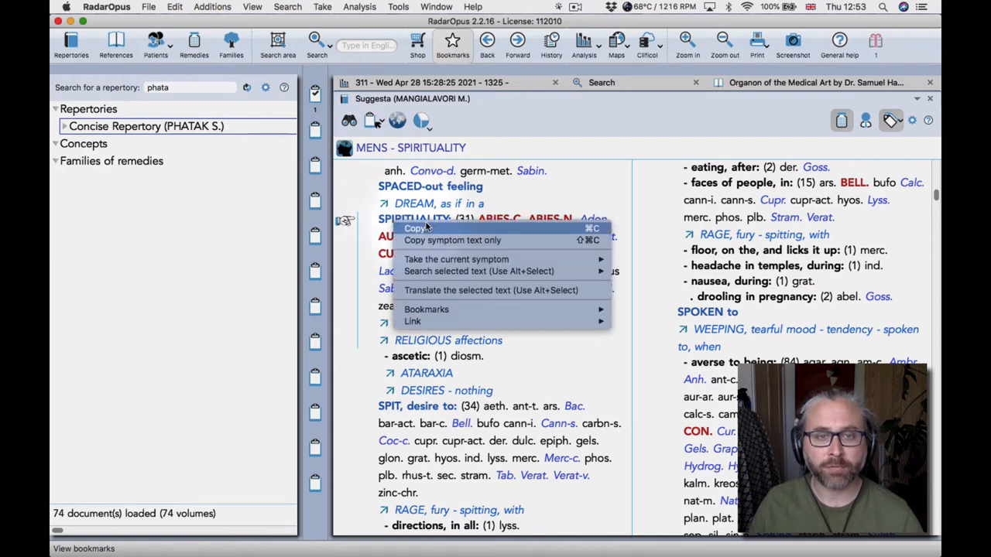
{"action": "mouse_move", "coordinate": [427, 309]}
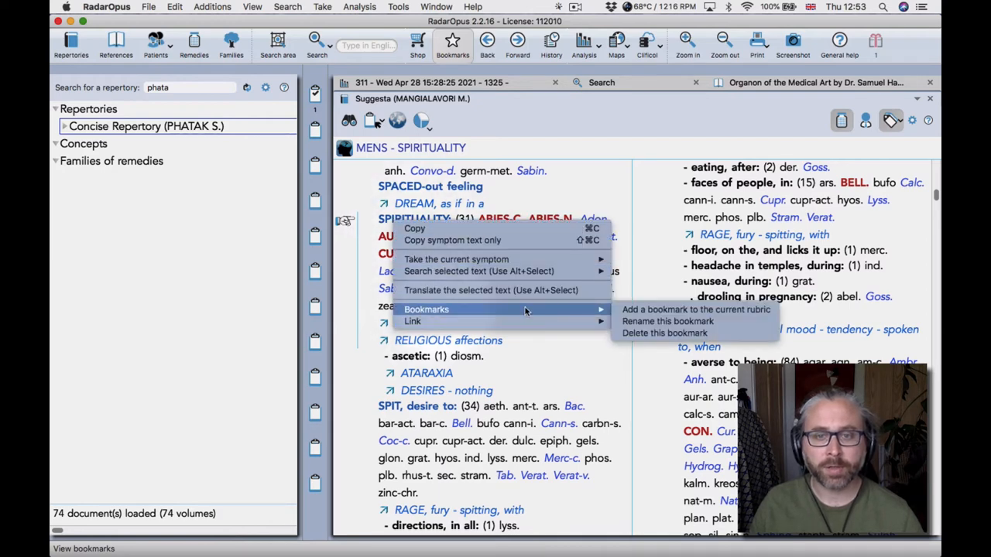
{"action": "left_click", "coordinate": [692, 309]}
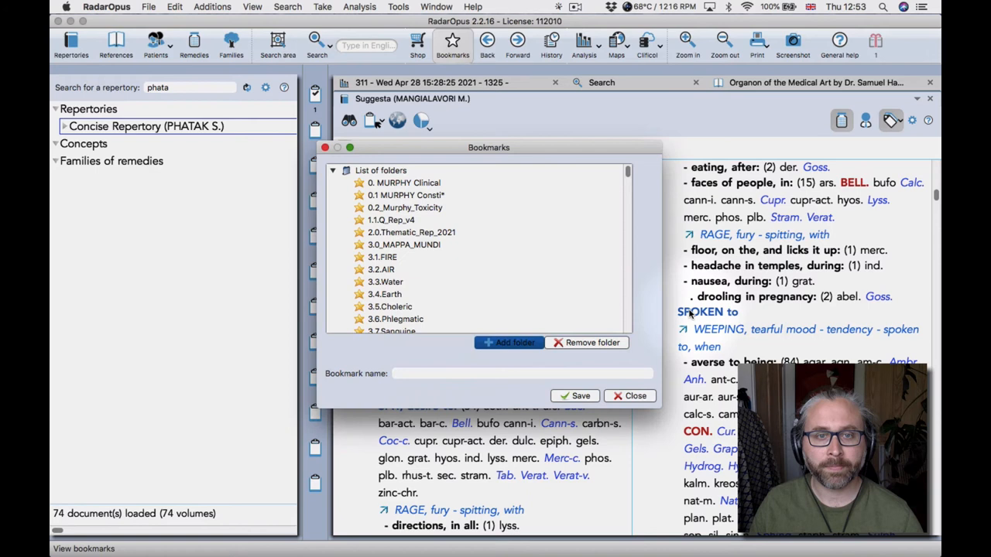
{"action": "scroll", "coordinate": [478, 254], "scroll_direction": "down", "scroll_amount": 1}
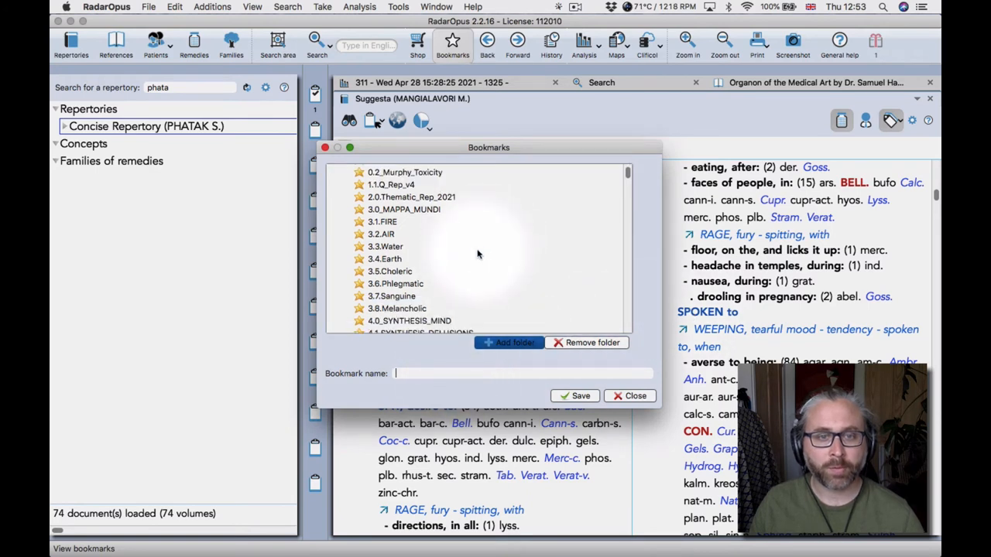
{"action": "scroll", "coordinate": [477, 254], "scroll_direction": "down", "scroll_amount": 2}
{"action": "scroll", "coordinate": [478, 254], "scroll_direction": "down", "scroll_amount": 3}
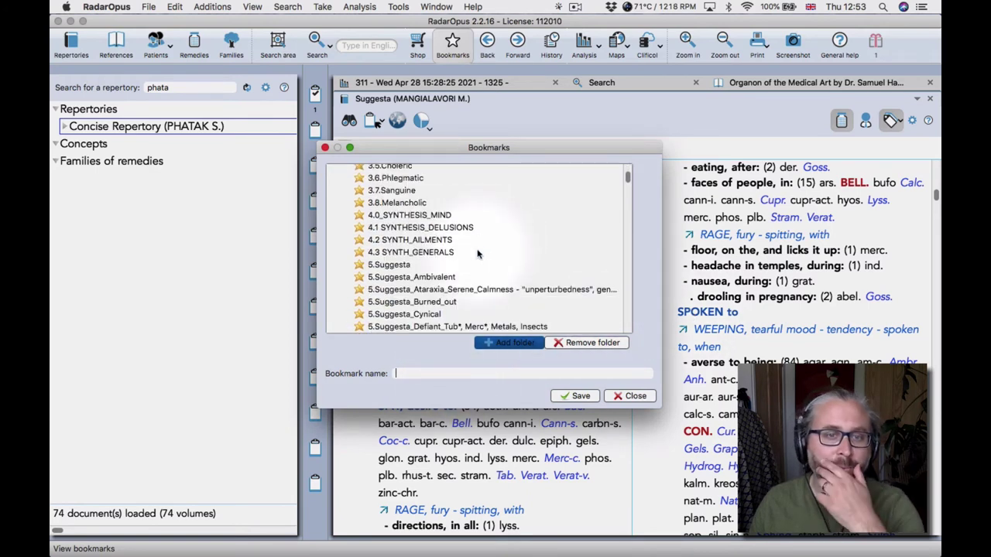
- File the bookmark under 5.Suggesta and name it '5.Suggesta. Spirituality.'
{"action": "left_click", "coordinate": [391, 267]}
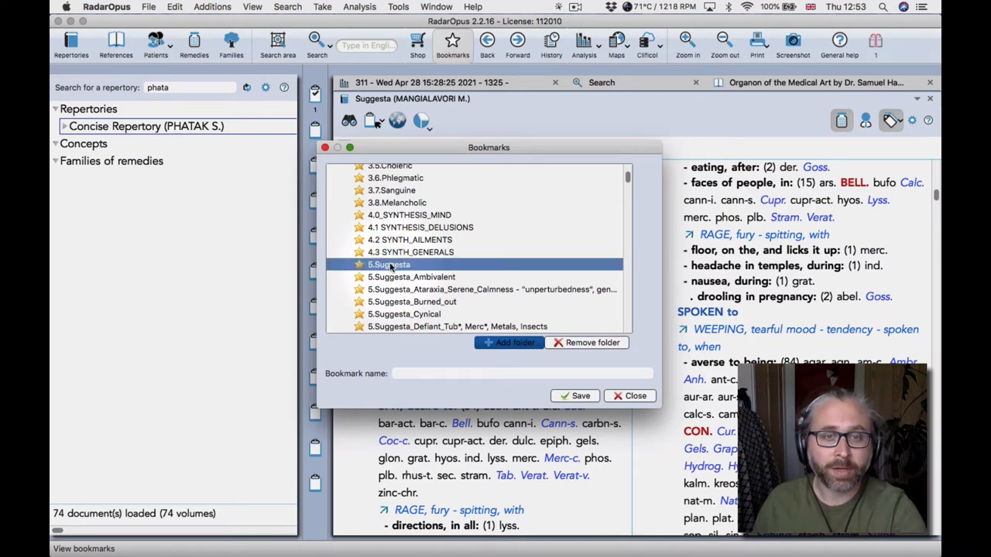
{"action": "key", "text": "super+c"}
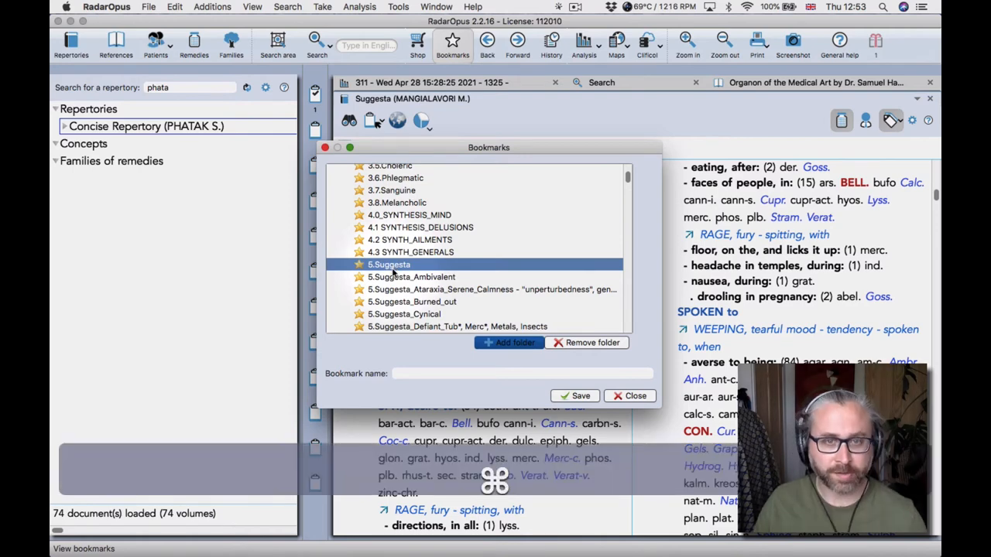
{"action": "left_click", "coordinate": [416, 372]}
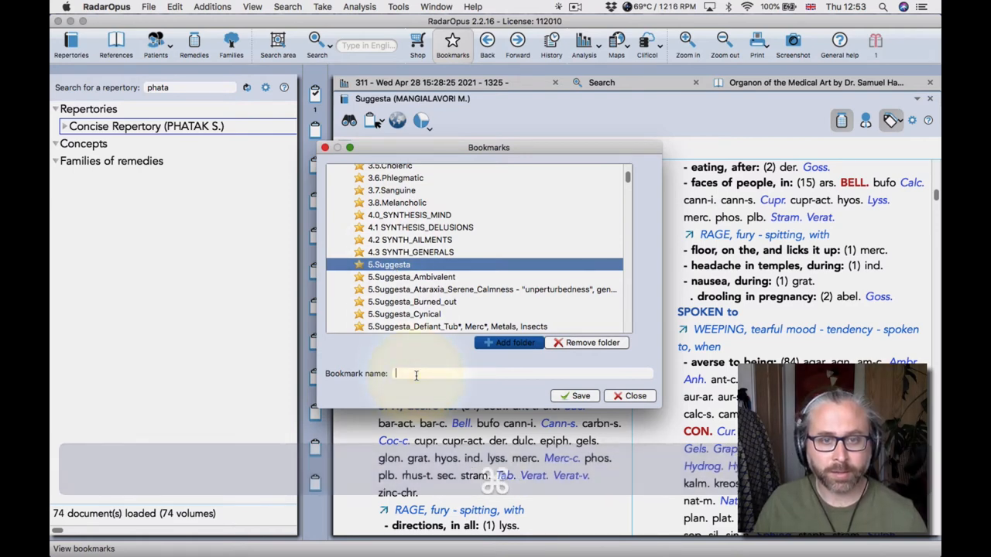
{"action": "key", "text": "super+v"}
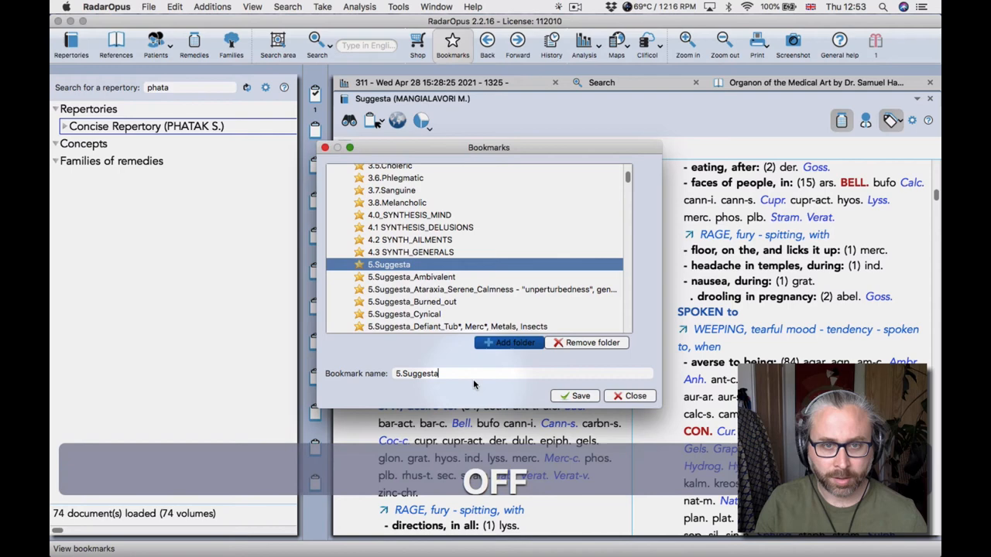
{"action": "key", "text": "Caps_Lock"}
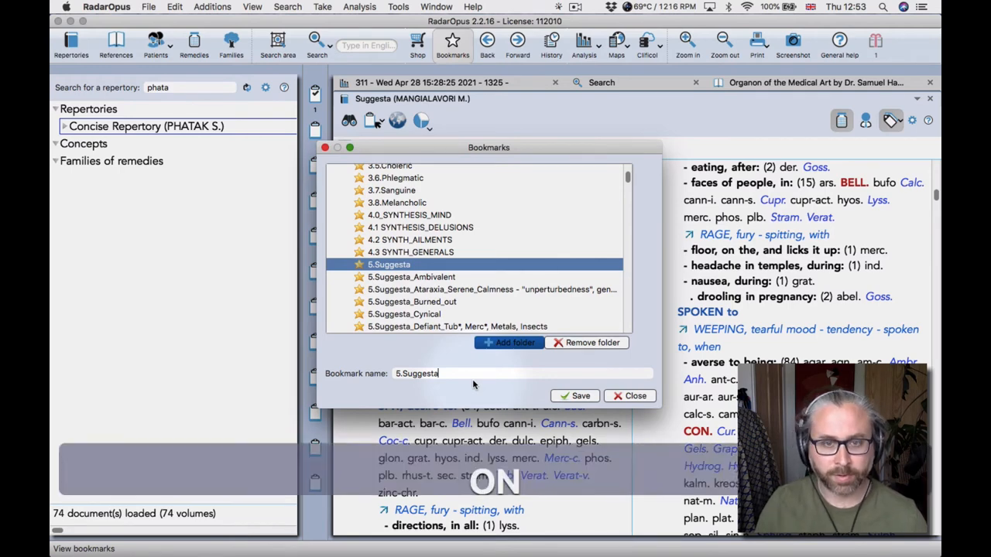
{"action": "type", "text": ". "}
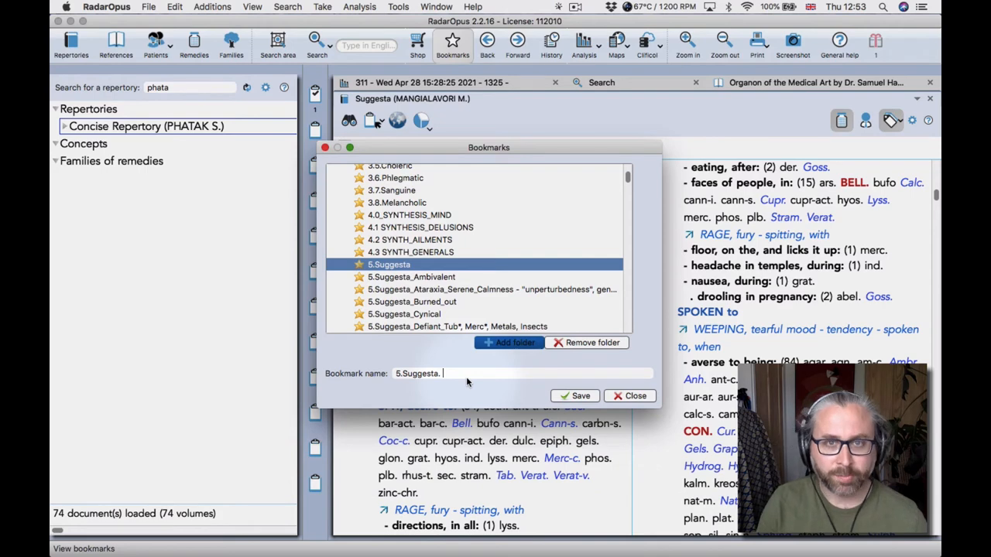
{"action": "type", "text": "Spiritualit"}
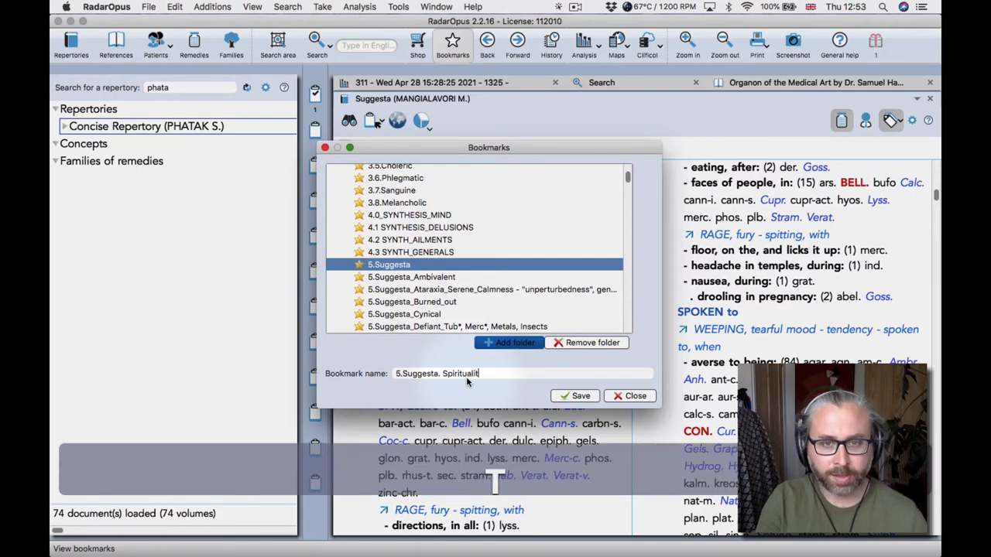
{"action": "type", "text": "y."}
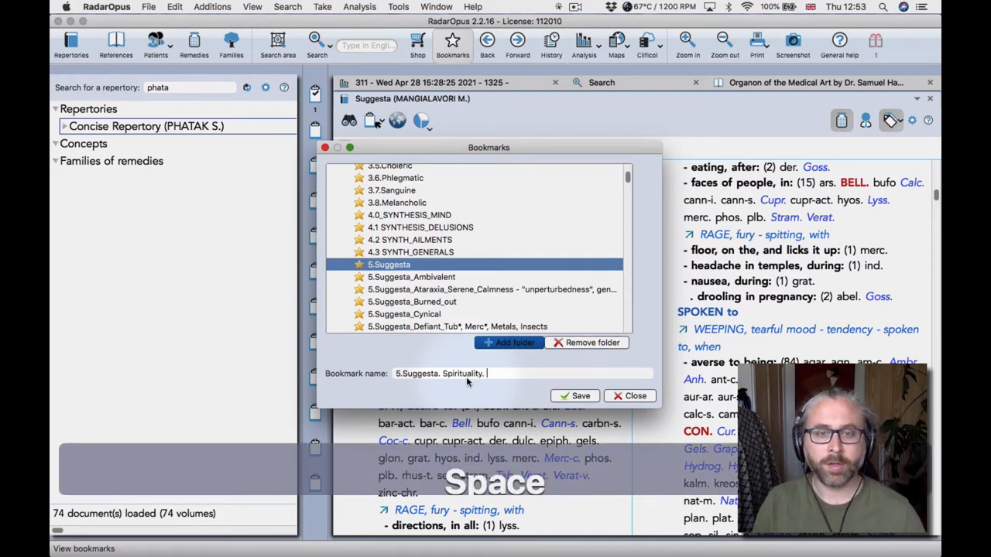
- Switch to Firefox and search for a definition of spirituality
{"action": "key", "text": "super+Tab"}
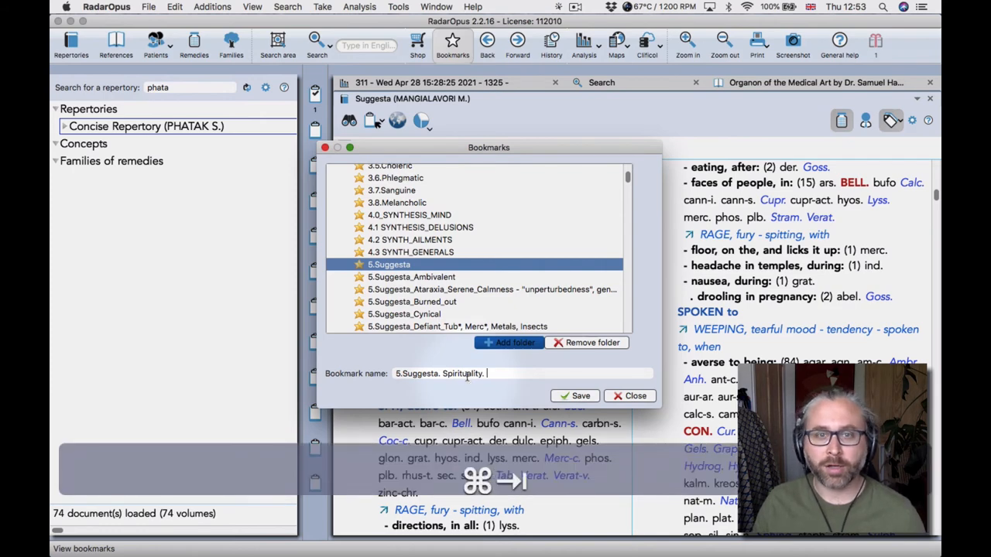
{"action": "key", "text": "Escape"}
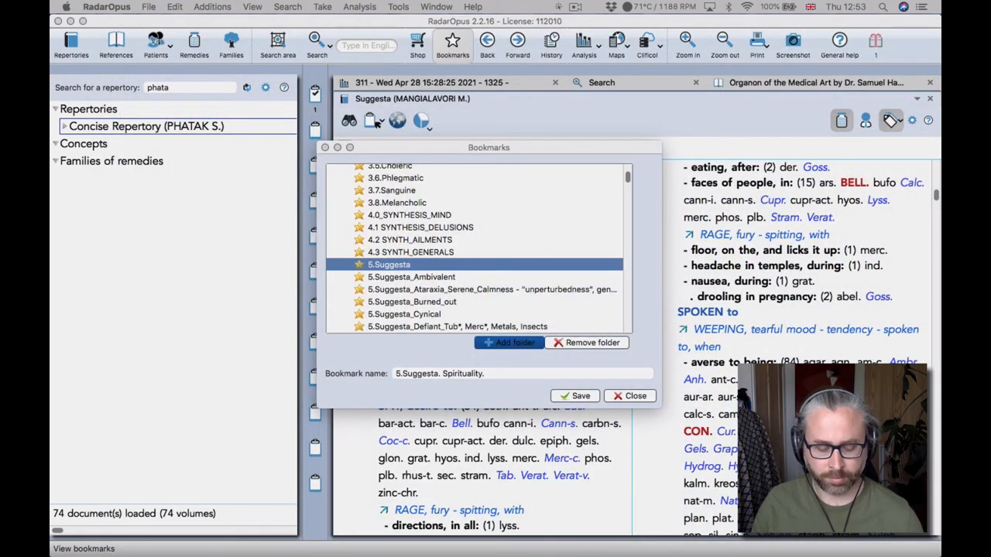
{"action": "key", "text": "p"}
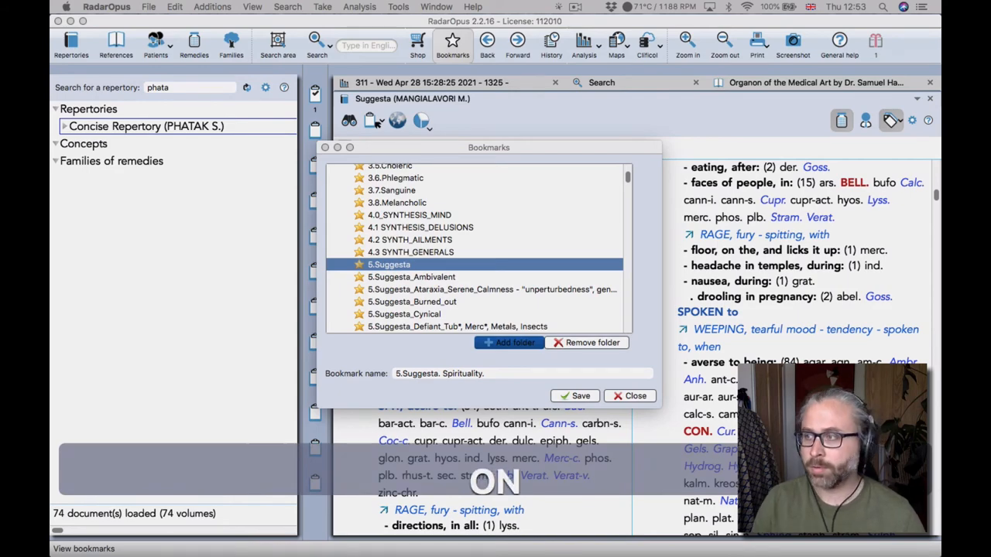
{"action": "key", "text": "Return"}
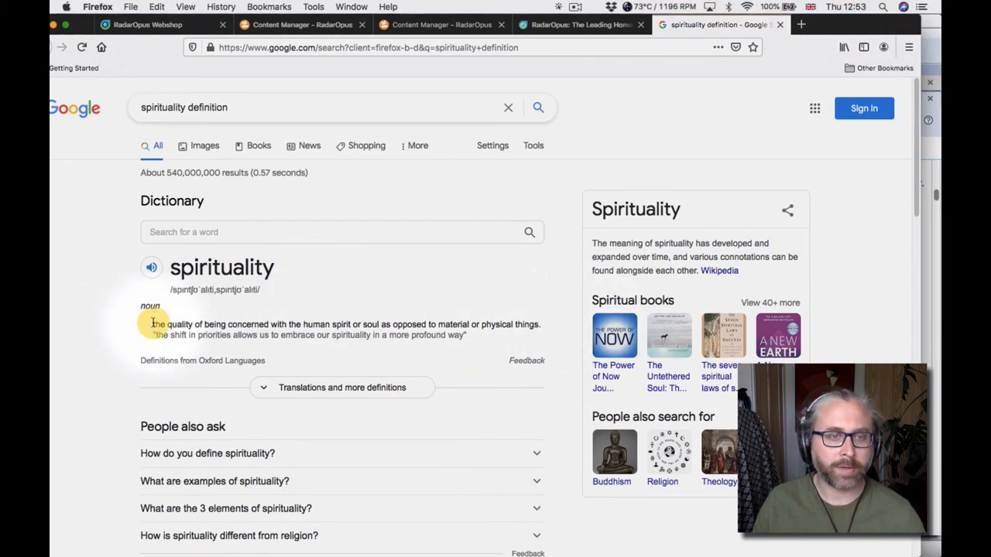
- Copy the Oxford definition of spirituality and return to RadarOpus
{"action": "left_click_drag", "start_coordinate": [153, 324], "coordinate": [540, 331]}
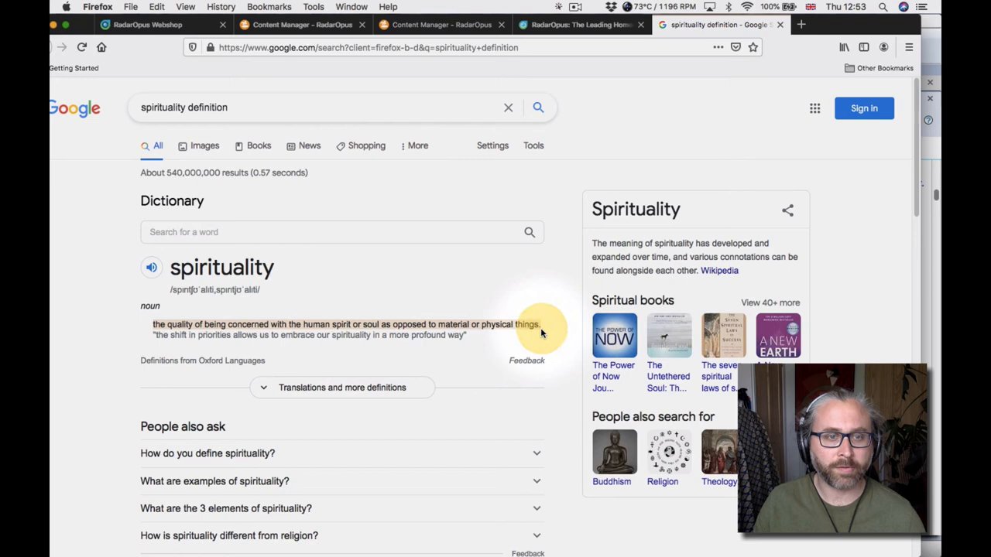
{"action": "key", "text": "super+c"}
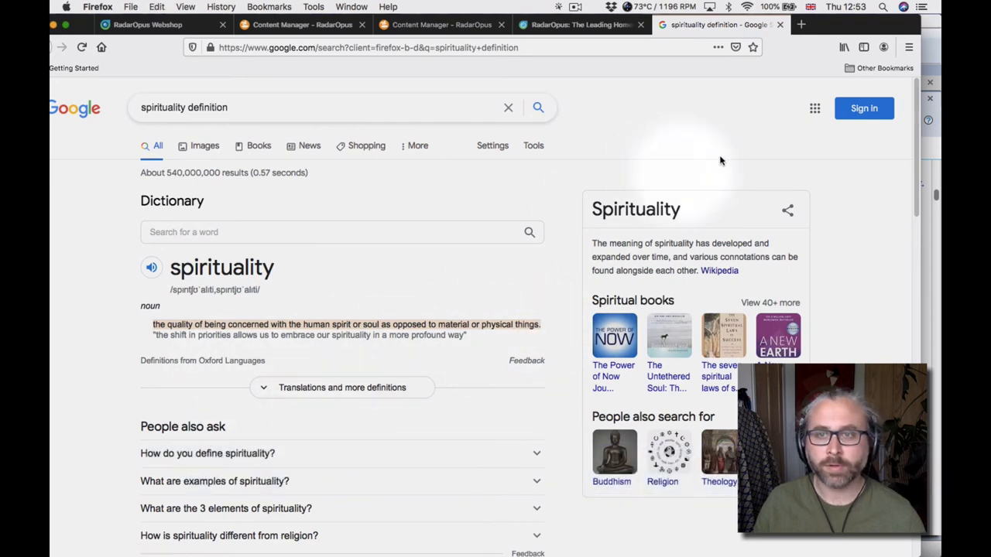
{"action": "key", "text": "super+Tab"}
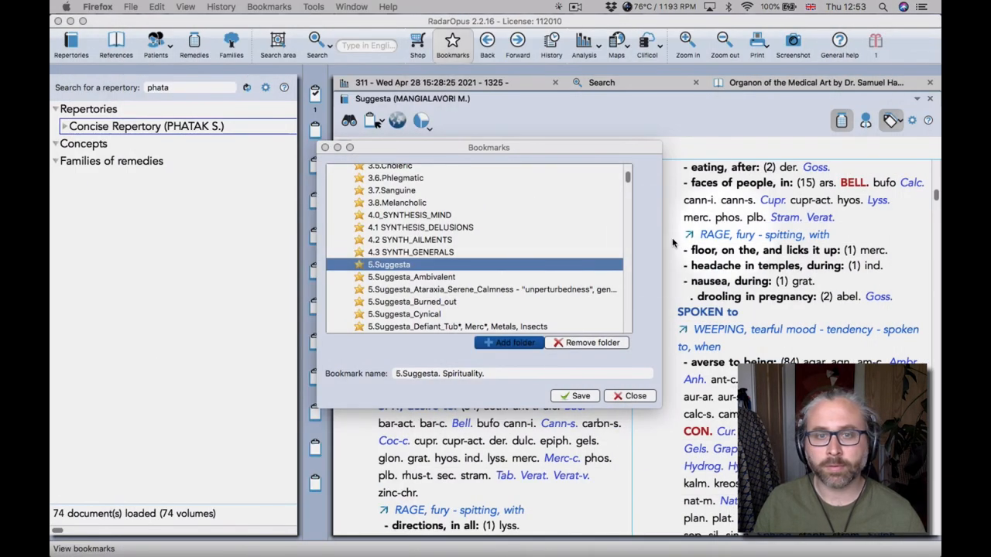
- Append the pasted definition to the bookmark name and save the Spirituality bookmark
{"action": "left_click", "coordinate": [517, 373]}
{"action": "key", "text": "super+v"}
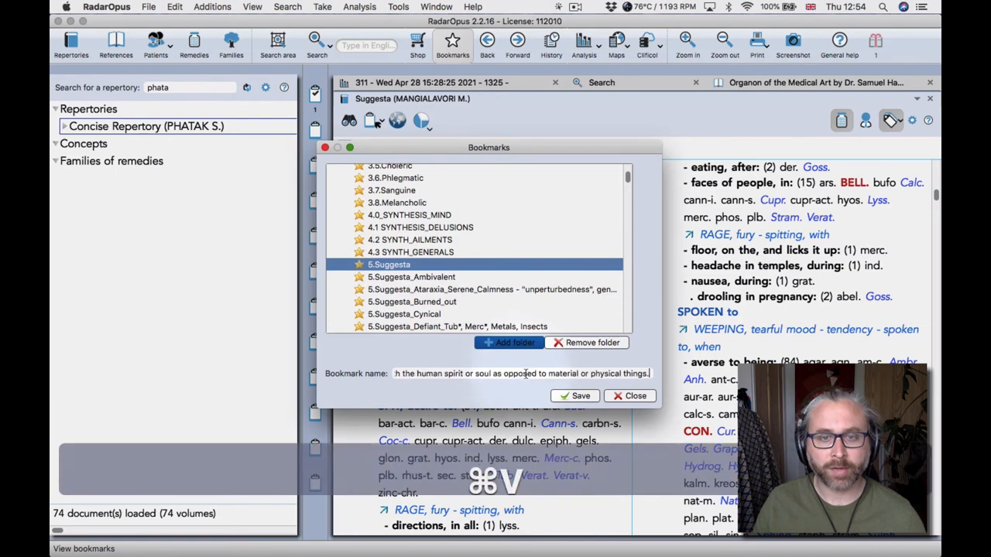
{"action": "left_click", "coordinate": [574, 396]}
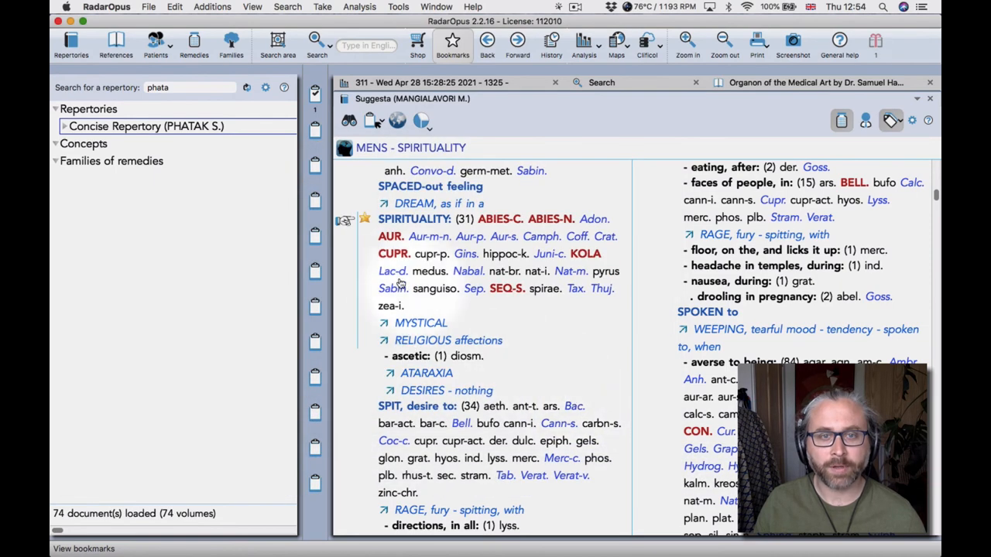
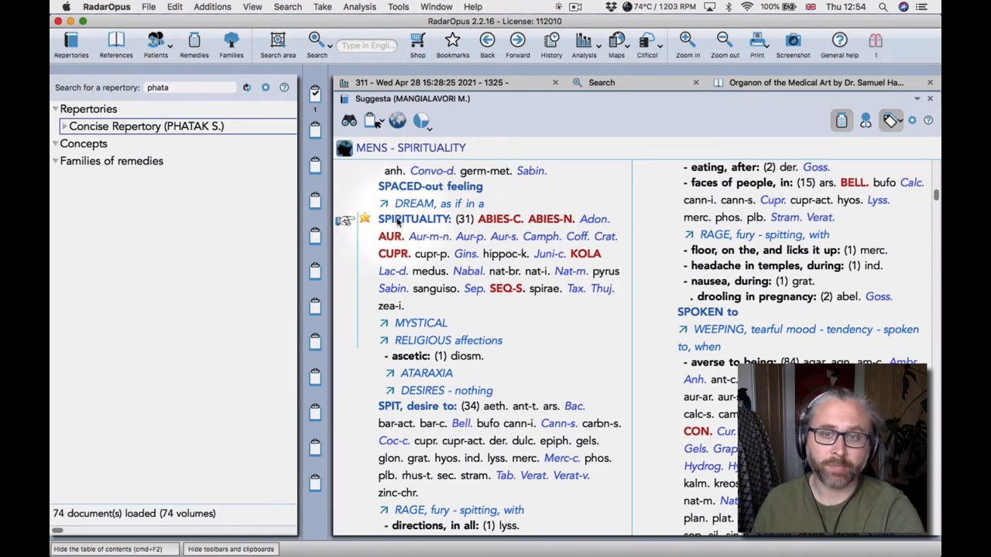
{"action": "left_click_drag", "start_coordinate": [398, 222], "coordinate": [455, 50]}
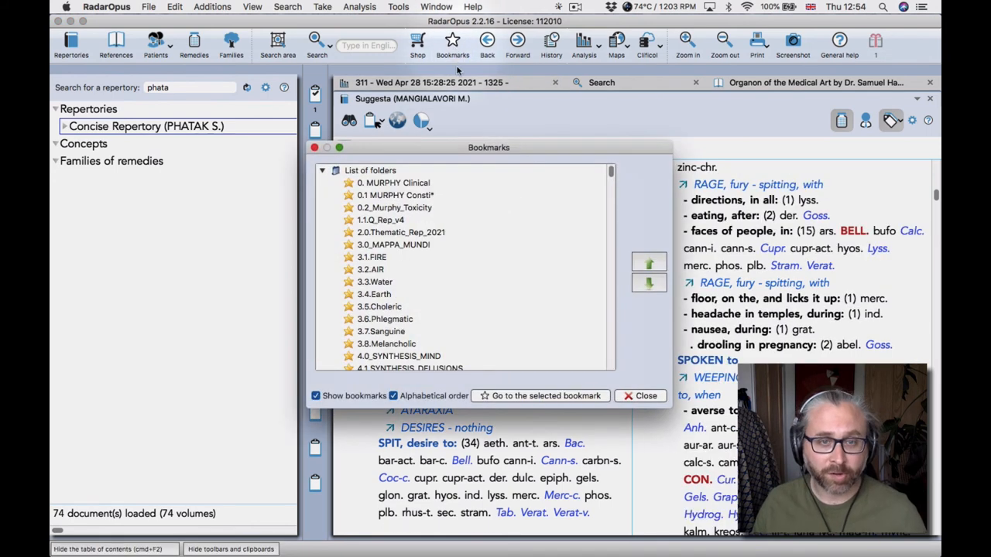
{"action": "scroll", "coordinate": [465, 193], "scroll_direction": "down", "scroll_amount": 3}
- Step down the Bookmarks list to the Suggesta Oblativity entry and jump to its MENS - OBLATIVITY rubric
{"action": "key", "text": "Down"}
{"action": "key", "text": "Down"}
{"action": "key", "text": "Down"}
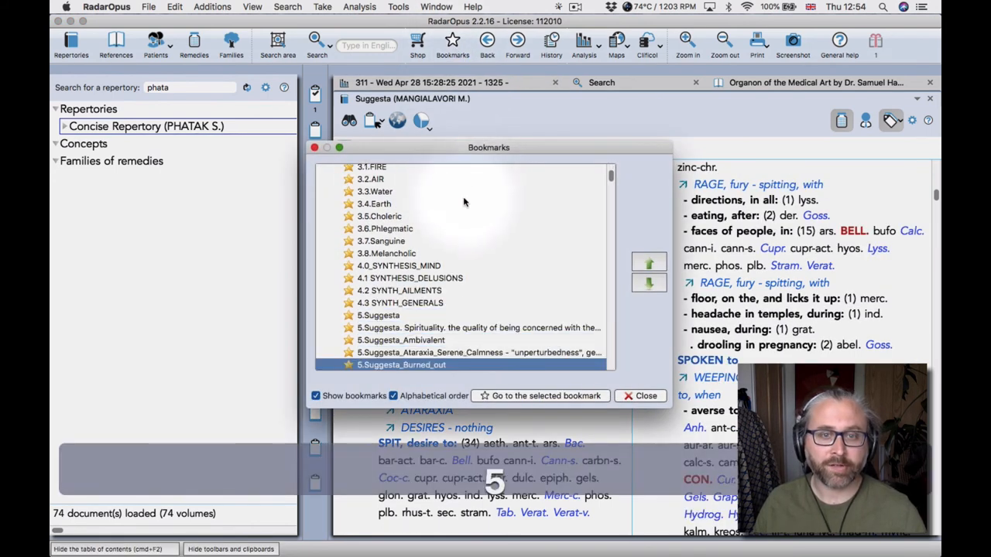
{"action": "key", "text": "Down"}
{"action": "key", "text": "Down"}
{"action": "key", "text": "Down"}
{"action": "key", "text": "Down"}
{"action": "key", "text": "Down"}
{"action": "key", "text": "Down"}
{"action": "key", "text": "Down"}
{"action": "key", "text": "Down"}
{"action": "key", "text": "Down"}
{"action": "key", "text": "Down"}
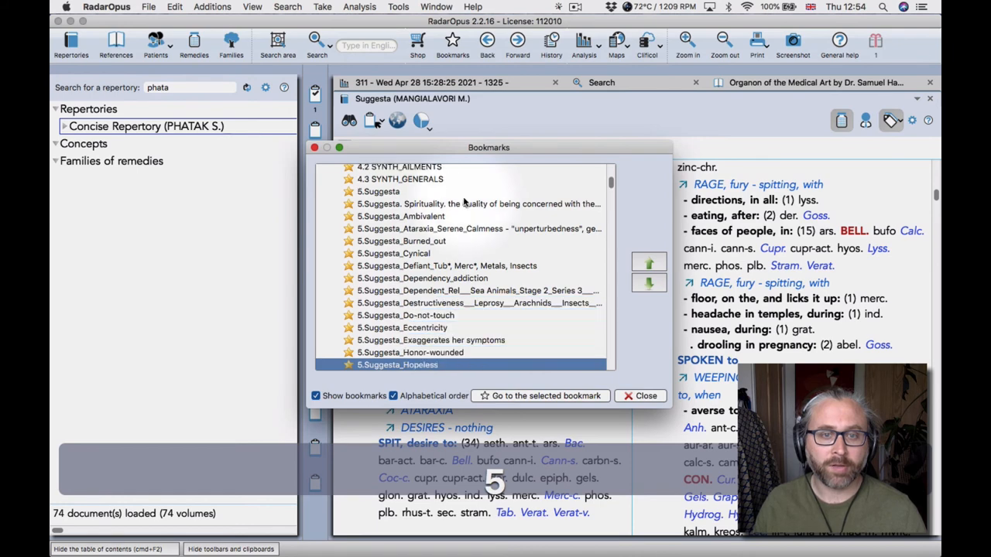
{"action": "key", "text": "Down"}
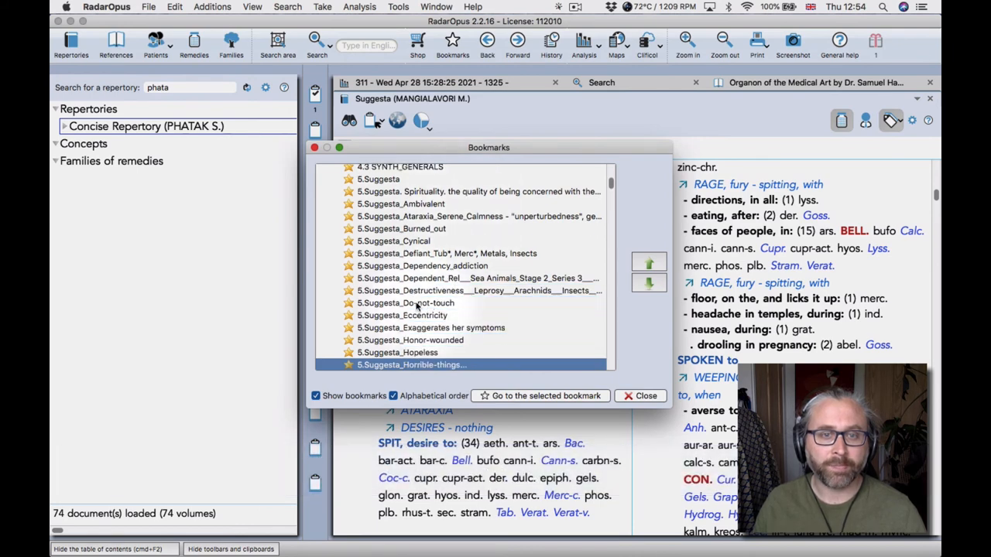
{"action": "scroll", "coordinate": [418, 306], "scroll_direction": "down", "scroll_amount": 3}
{"action": "key", "text": "Down"}
{"action": "key", "text": "Down"}
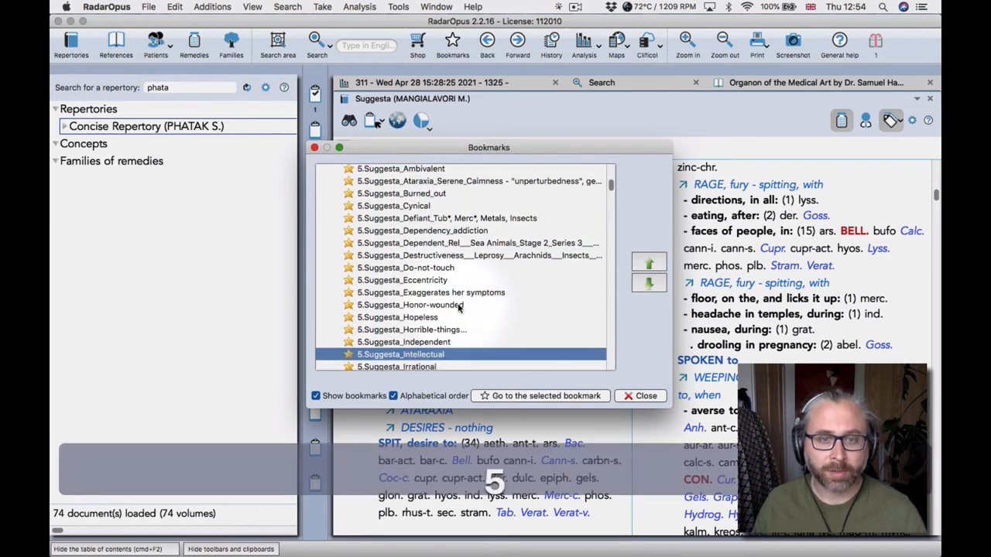
{"action": "key", "text": "Down"}
{"action": "key", "text": "Down"}
{"action": "key", "text": "Down"}
{"action": "key", "text": "Down"}
{"action": "key", "text": "Down"}
{"action": "key", "text": "Down"}
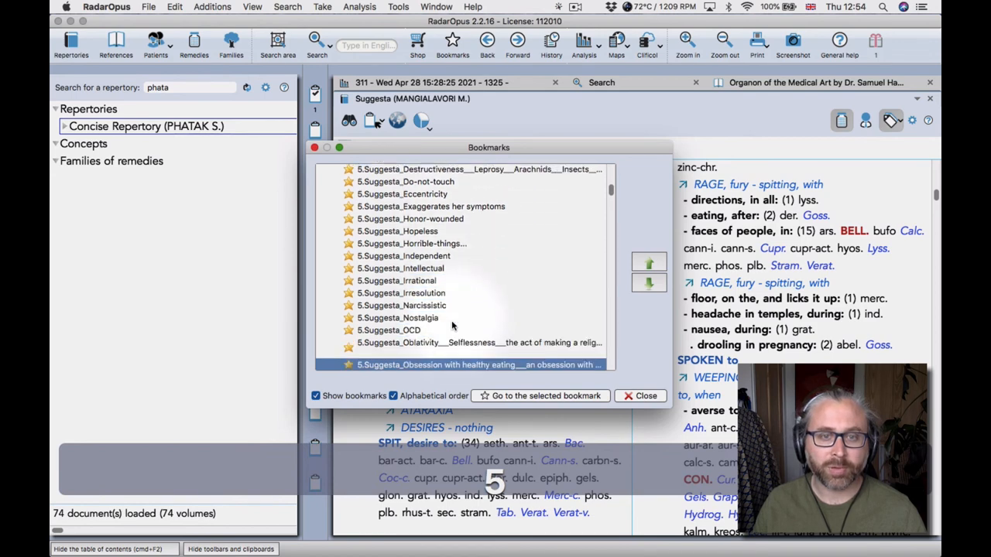
{"action": "double_click", "coordinate": [443, 350]}
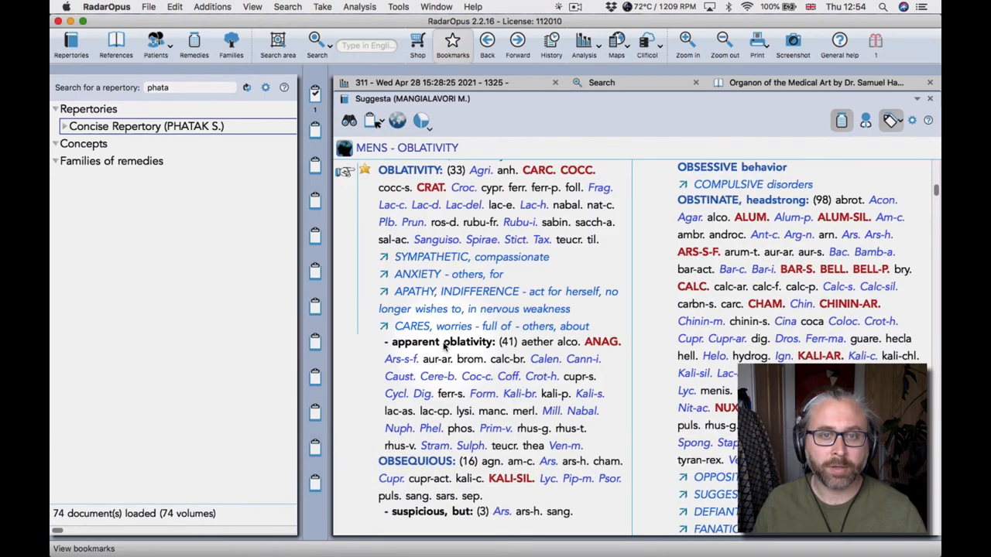